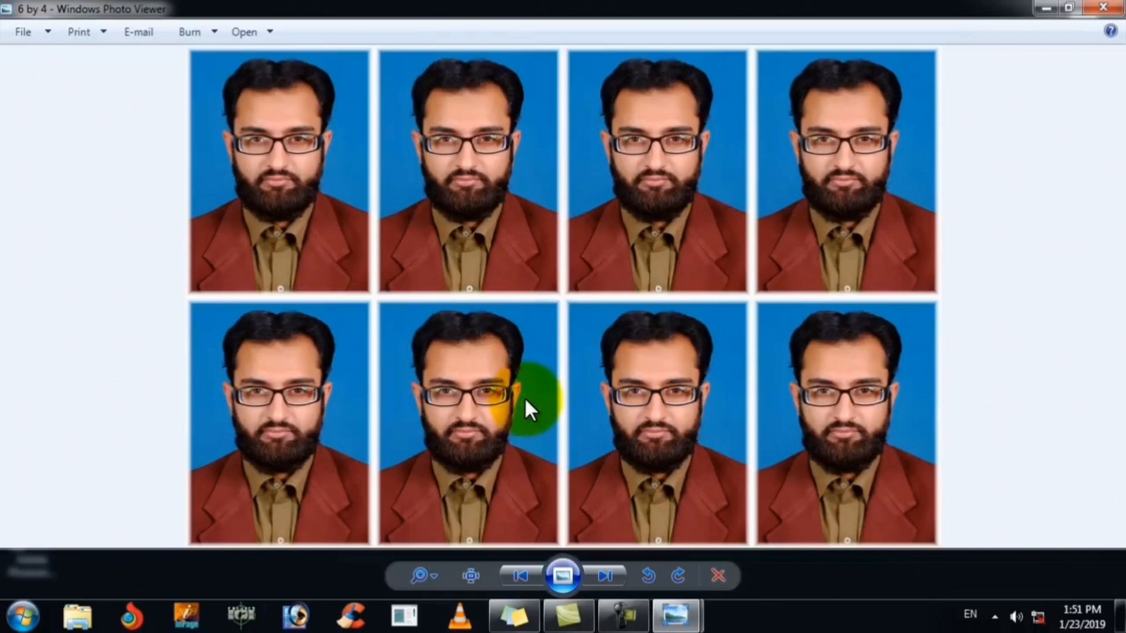
Switch to the desktop and start Adobe Photoshop
key("super+d")
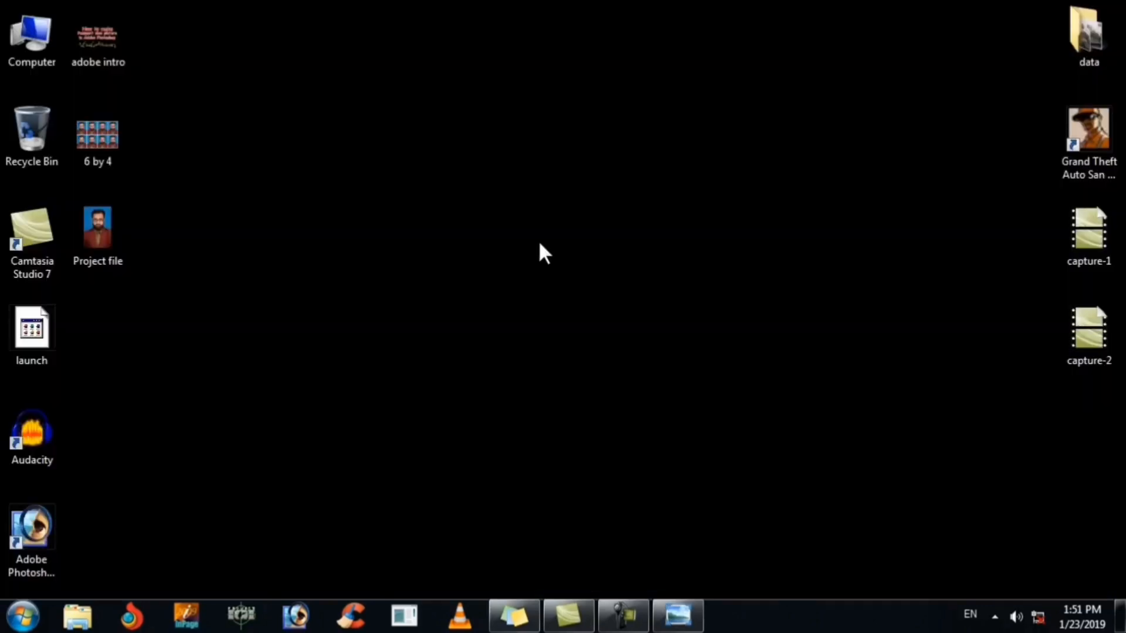
double_click(53, 506)
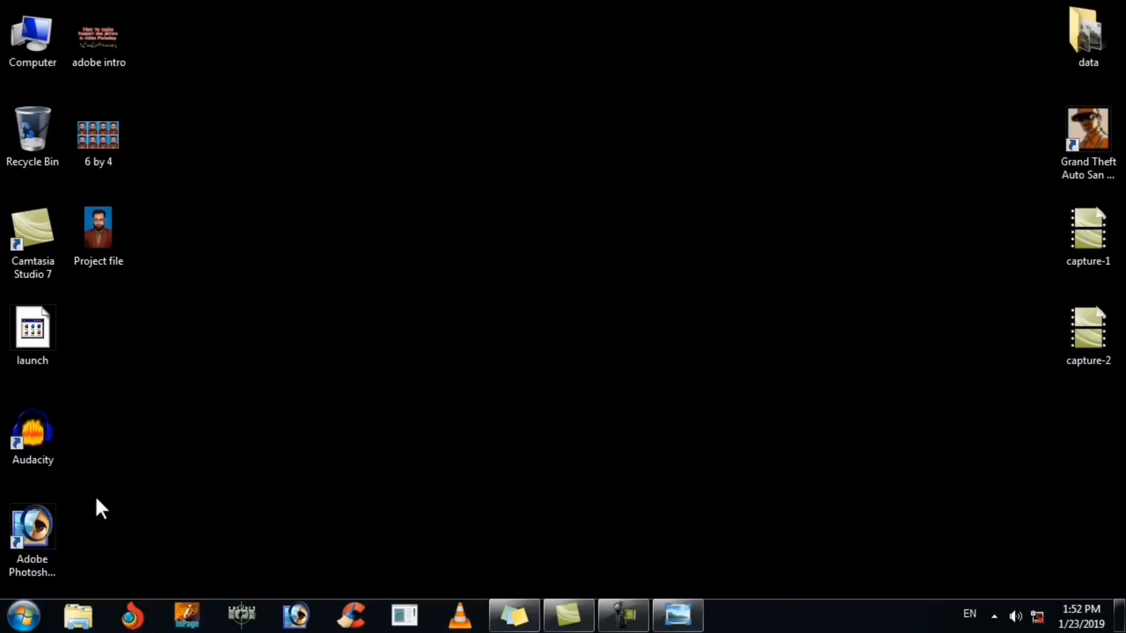
double_click(50, 525)
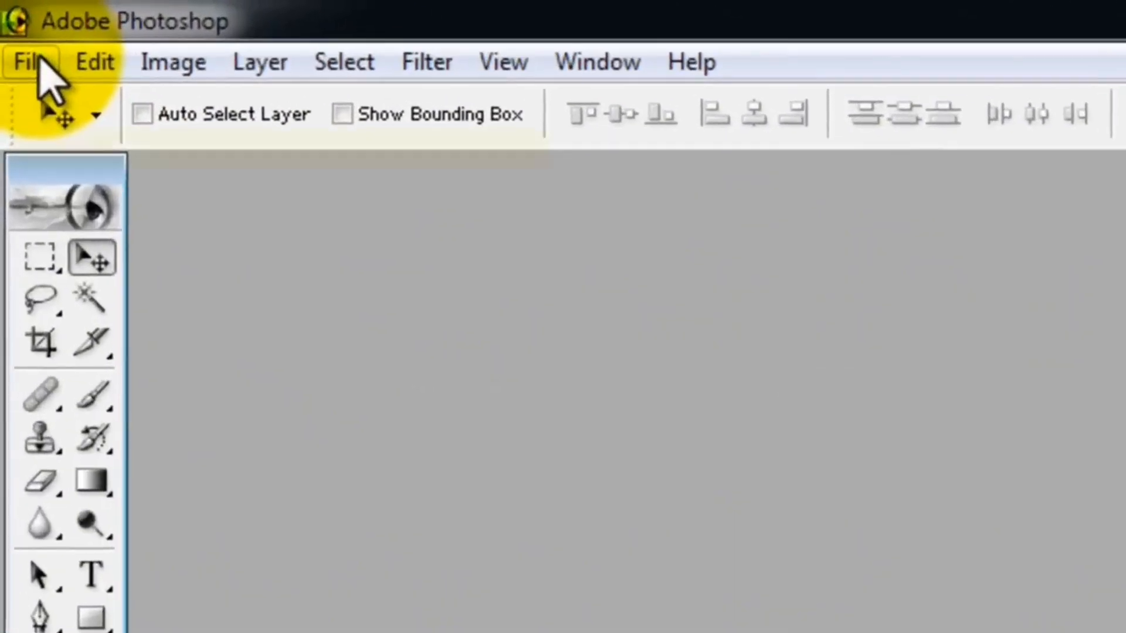
Open the Project file image from the Desktop and enlarge its window to leave space around the photo
left_click(16, 28)
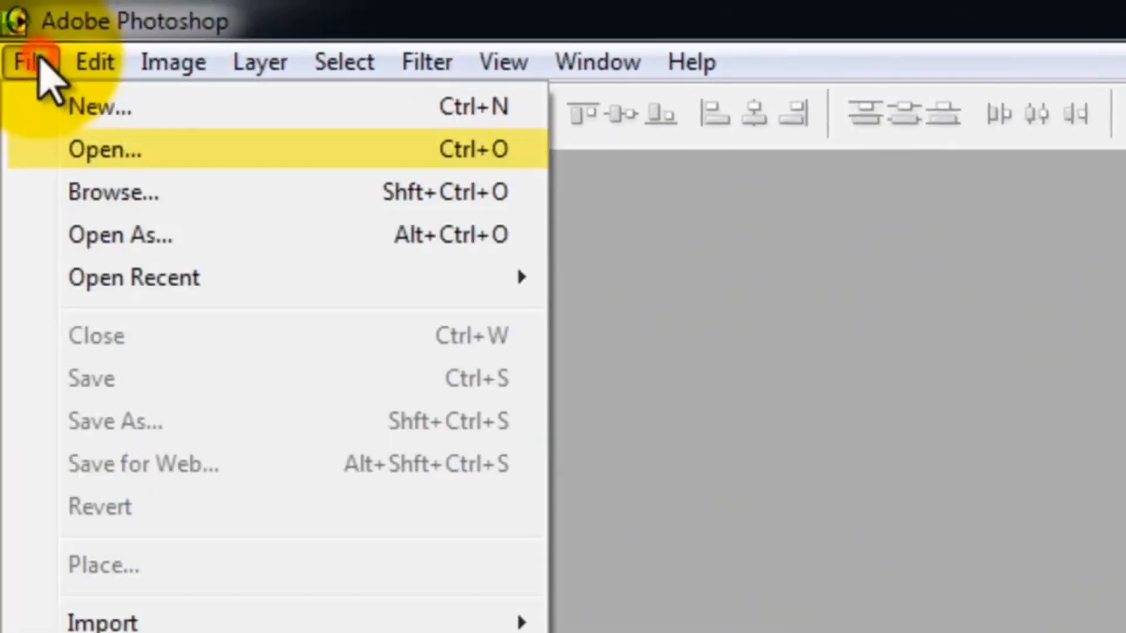
left_click(96, 146)
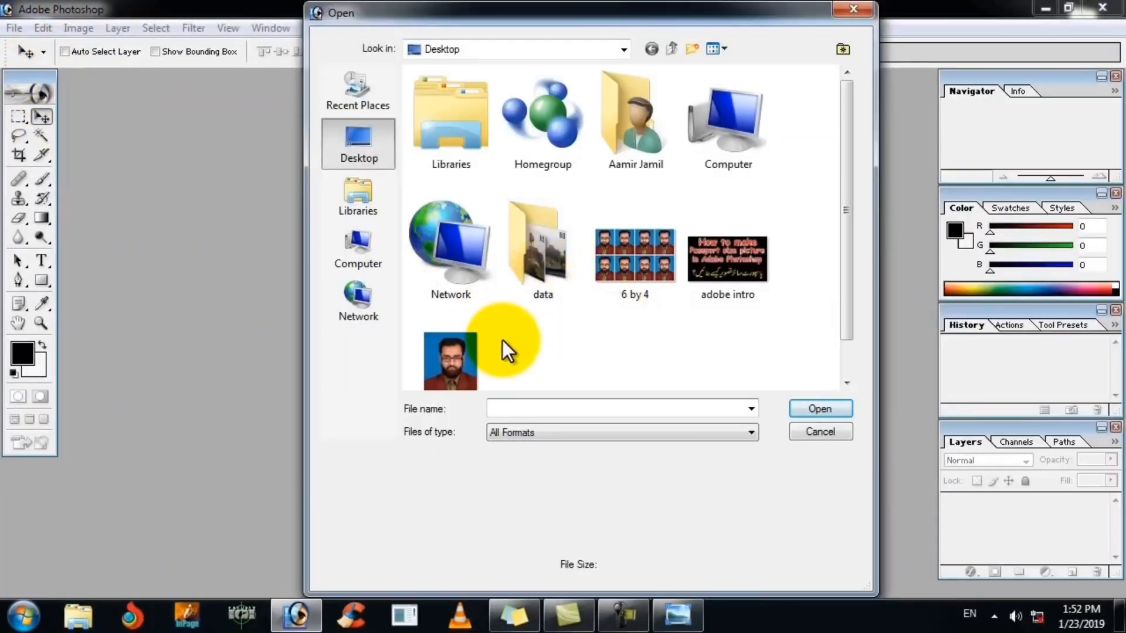
left_click(480, 347)
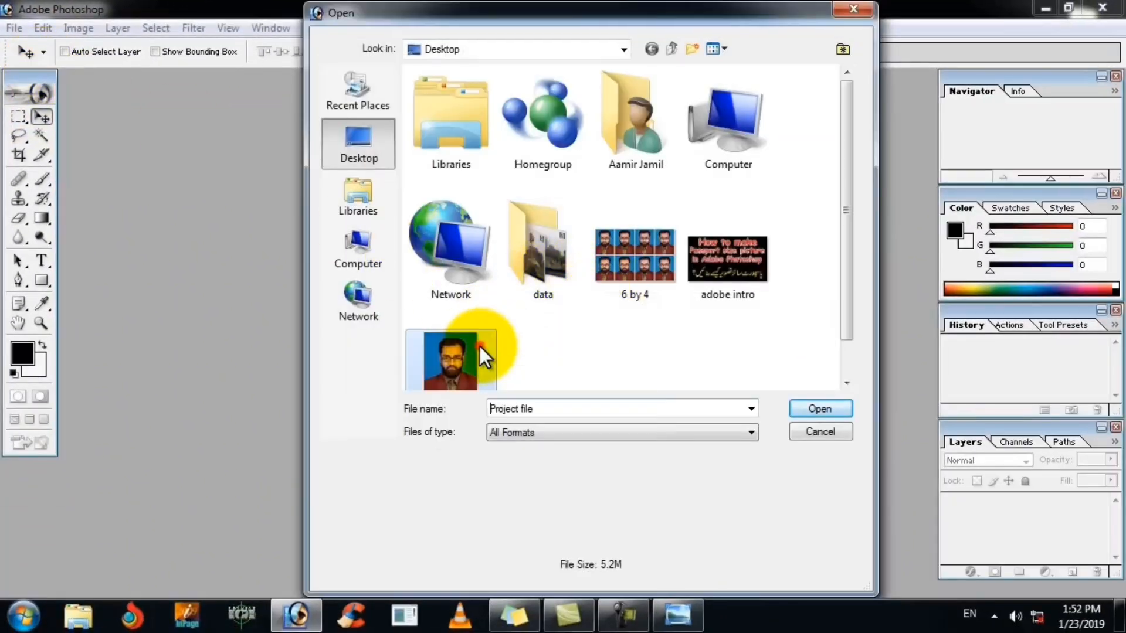
left_click(819, 409)
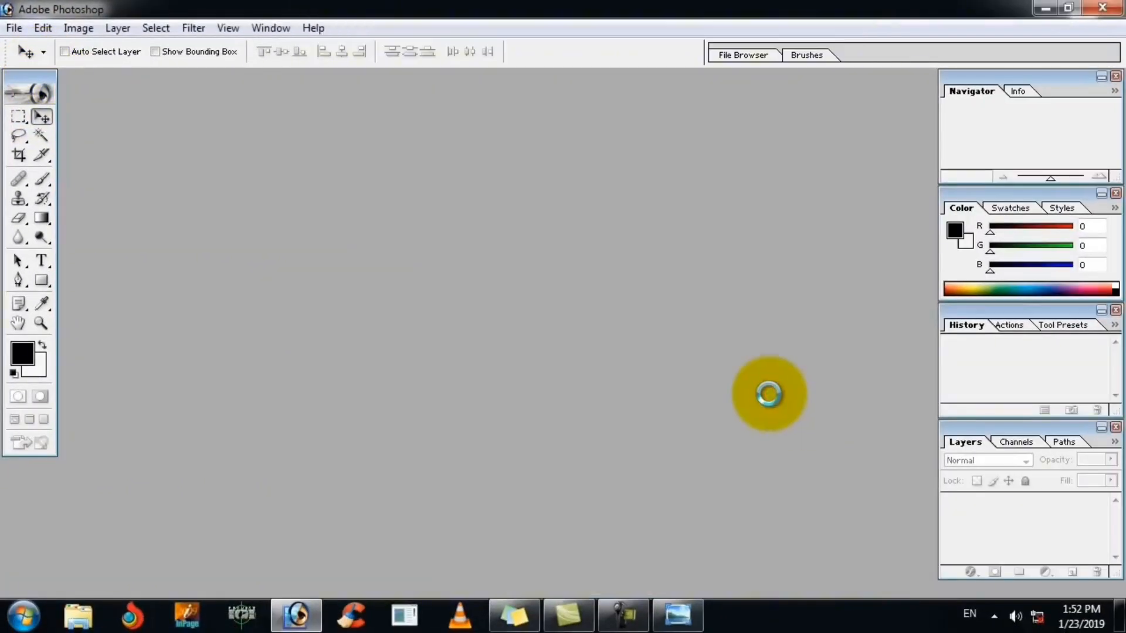
left_click_drag(185, 85, 206, 102)
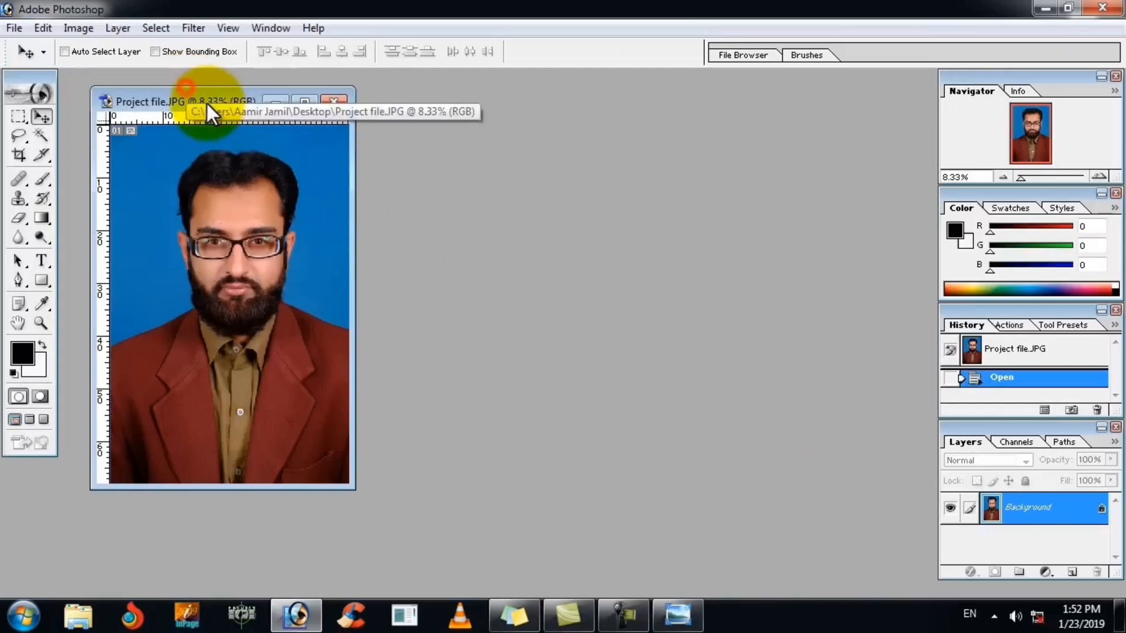
left_click_drag(355, 488, 434, 520)
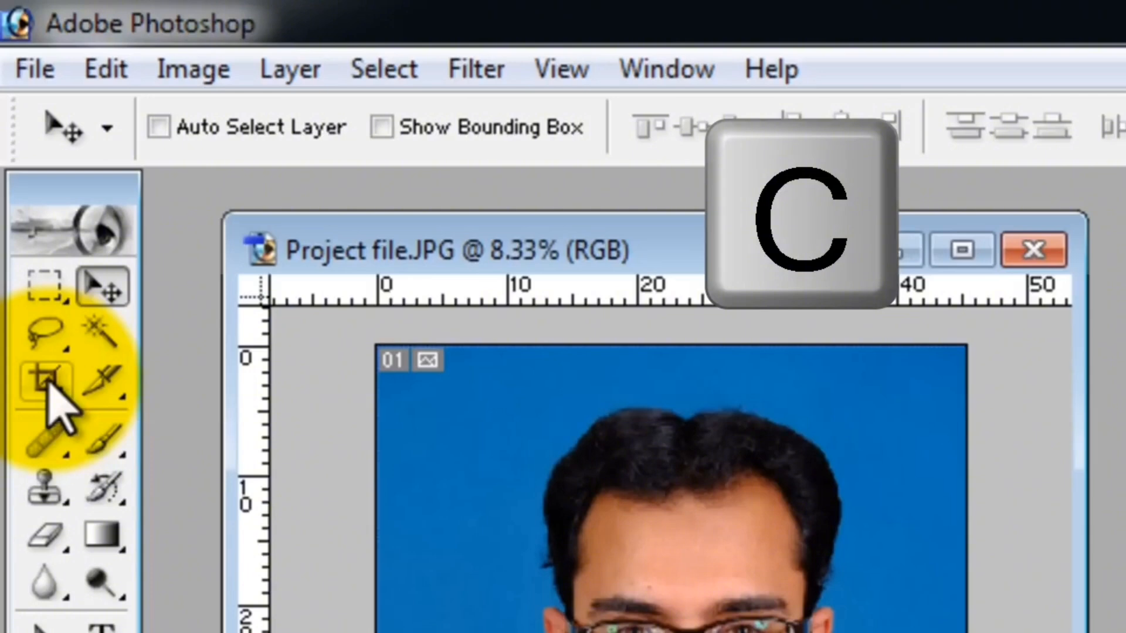
Crop the portrait to 1.5 in wide by 2 in high at 300 pixels/inch, framing the head and upper chest
left_click(48, 383)
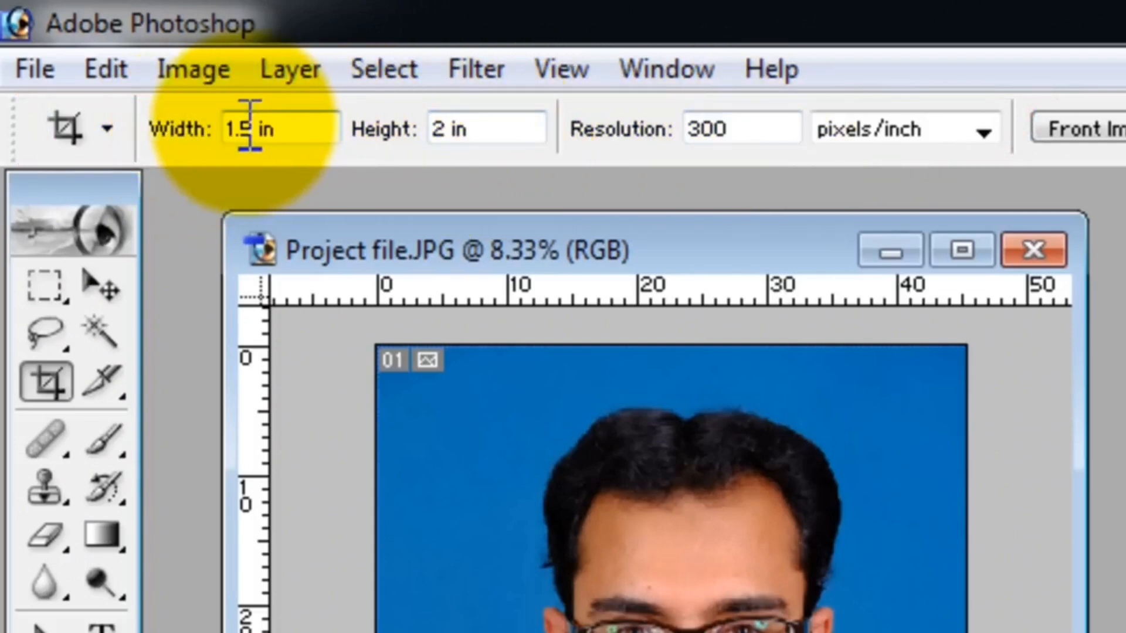
mouse_move(252, 126)
left_mouse_down()
mouse_move(234, 127)
mouse_move(283, 134)
mouse_move(264, 135)
left_mouse_up()
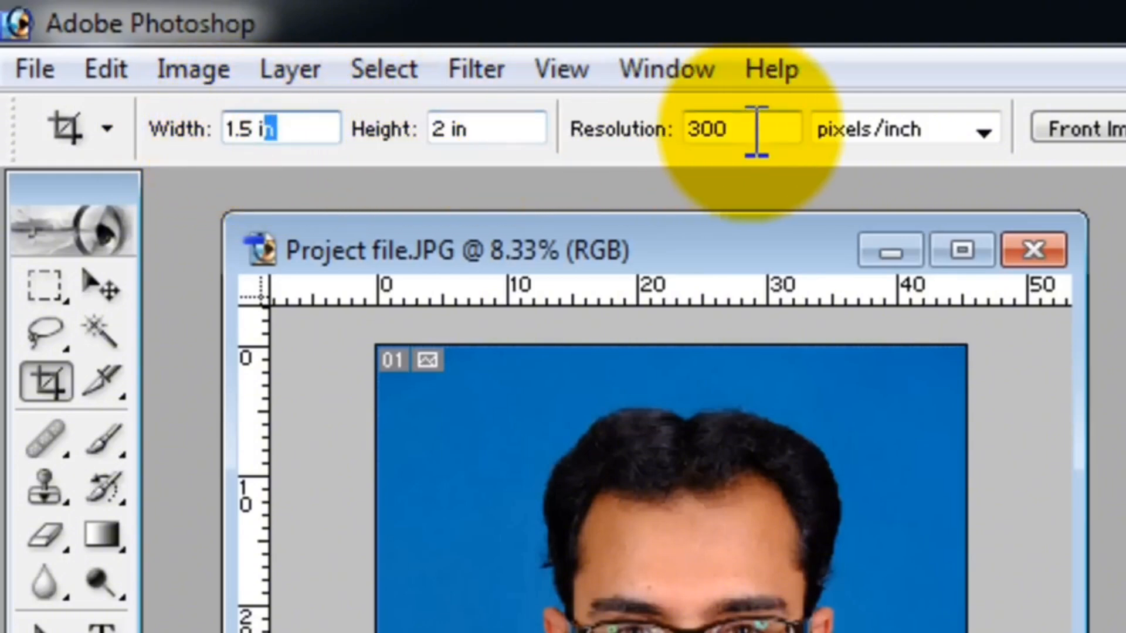
left_click_drag(750, 129, 674, 163)
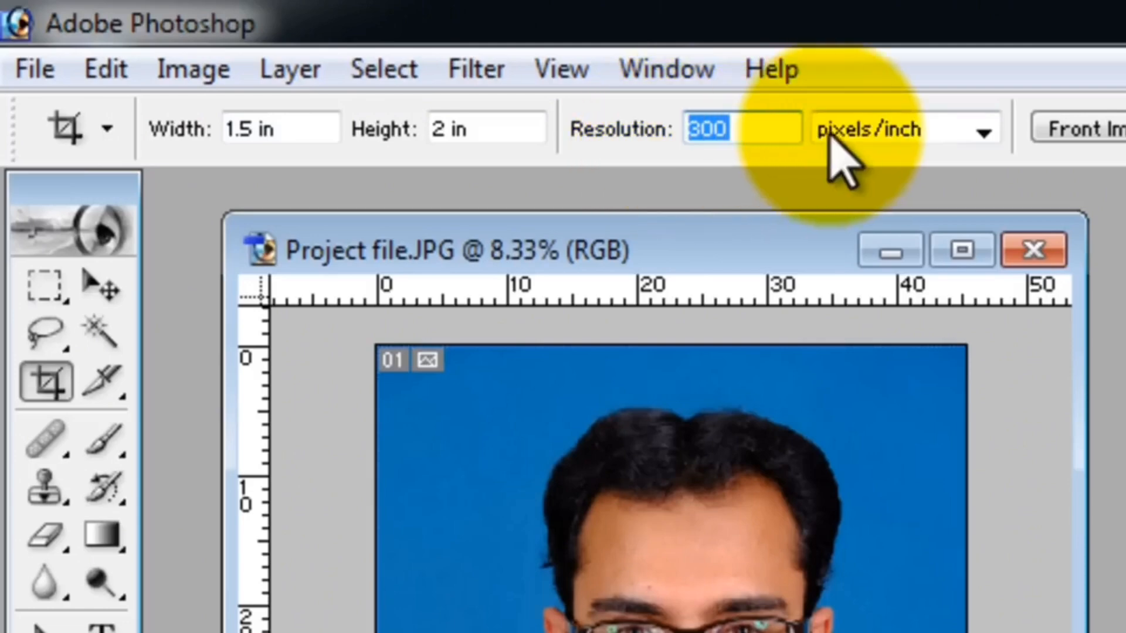
left_click(749, 126)
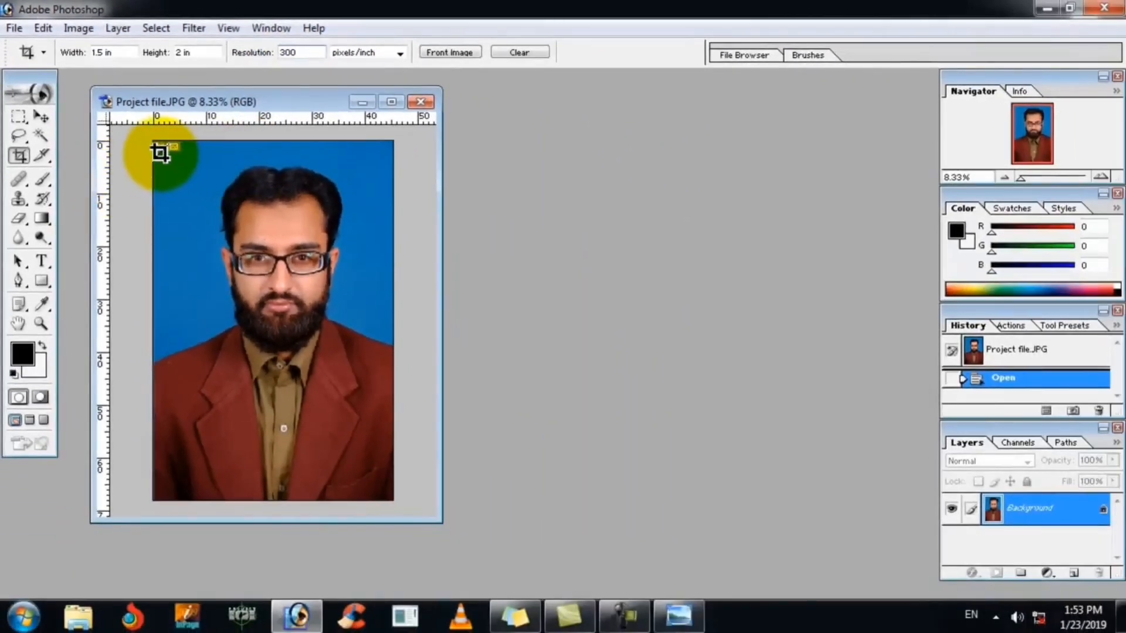
left_click_drag(162, 153, 384, 496)
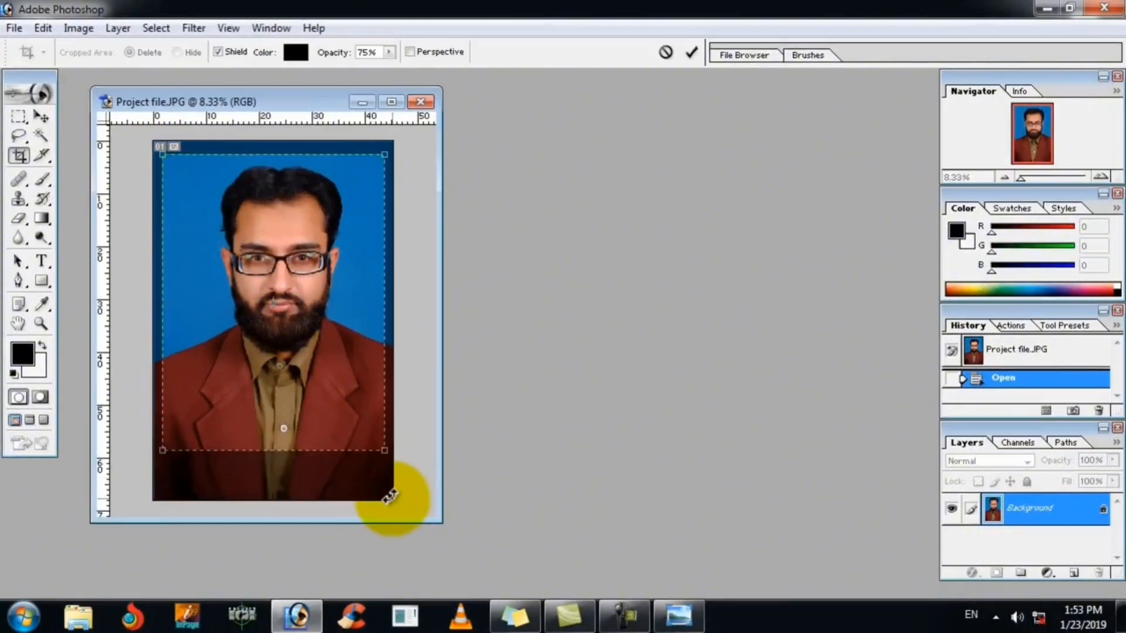
key("Return")
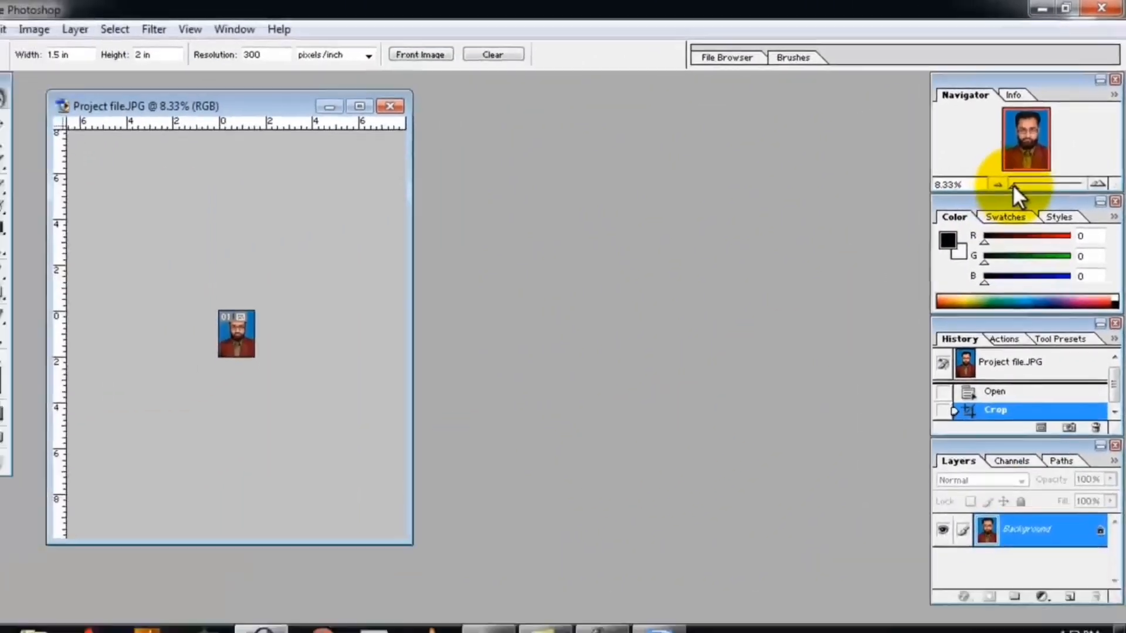
Brighten the cropped photo with Curves by raising the middle of the RGB curve to about input 123, output 136
left_click_drag(953, 281, 961, 279)
left_click_drag(1022, 175, 1031, 176)
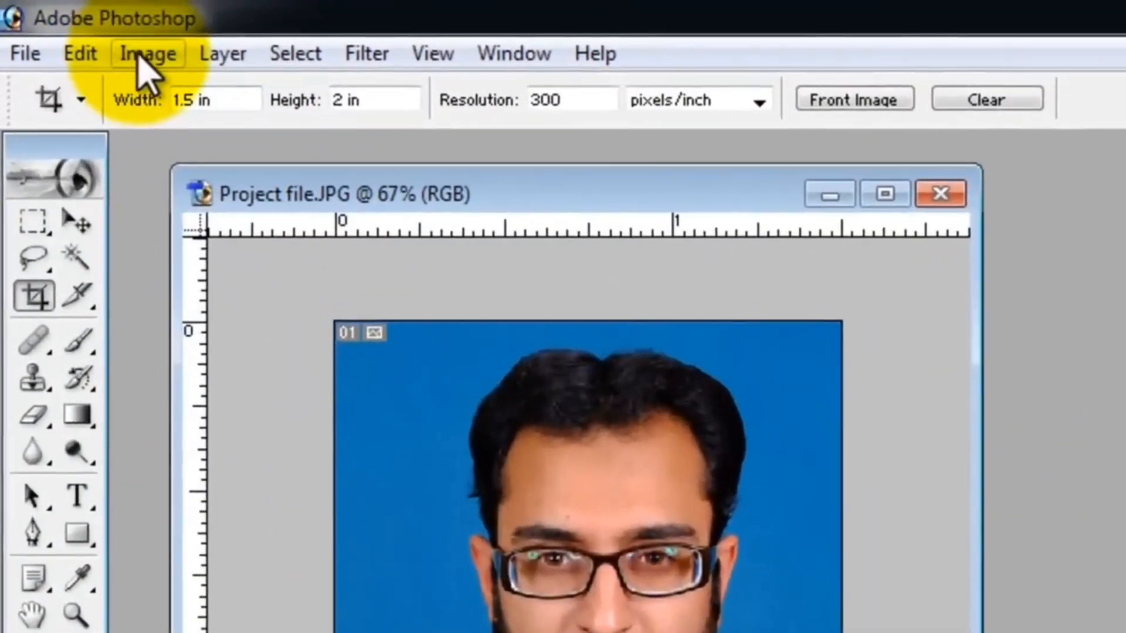
left_click(74, 27)
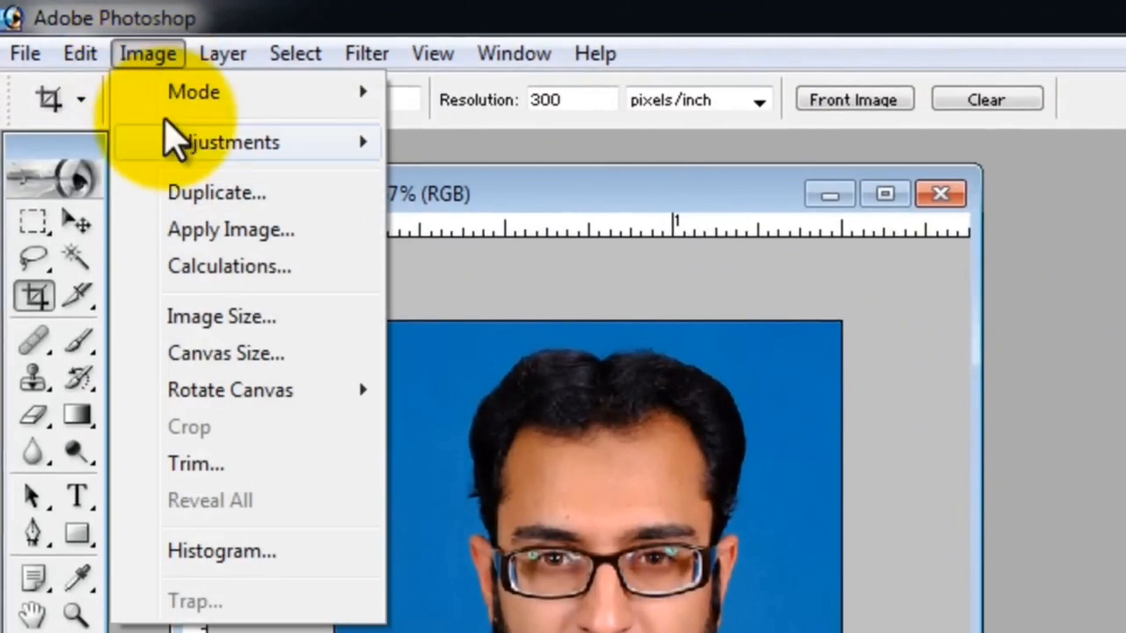
mouse_move(158, 147)
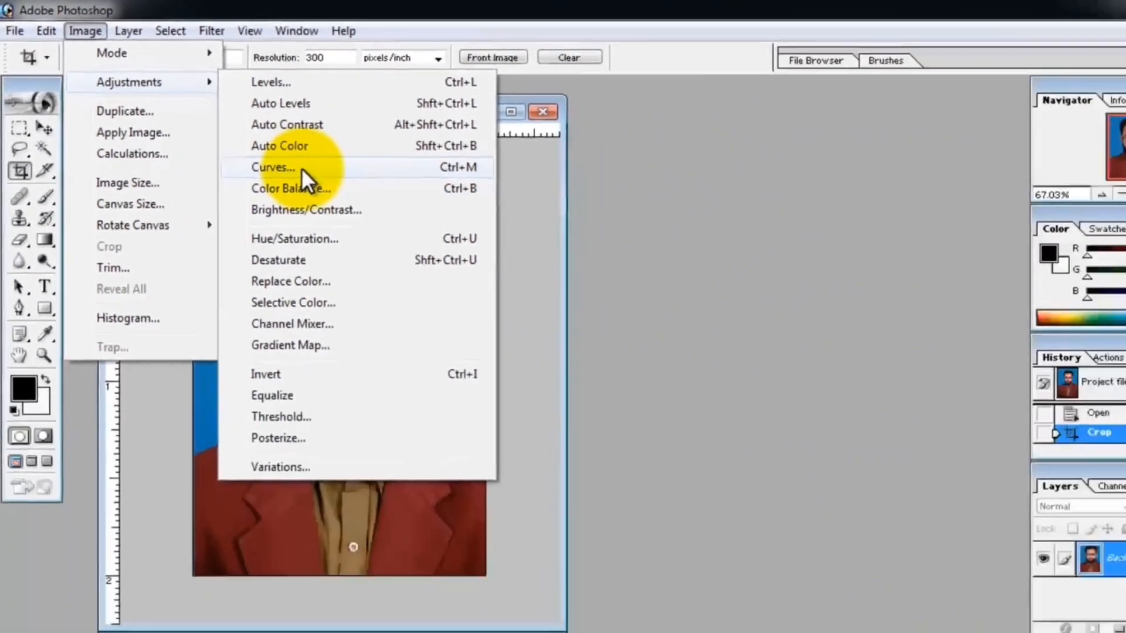
left_click(302, 168)
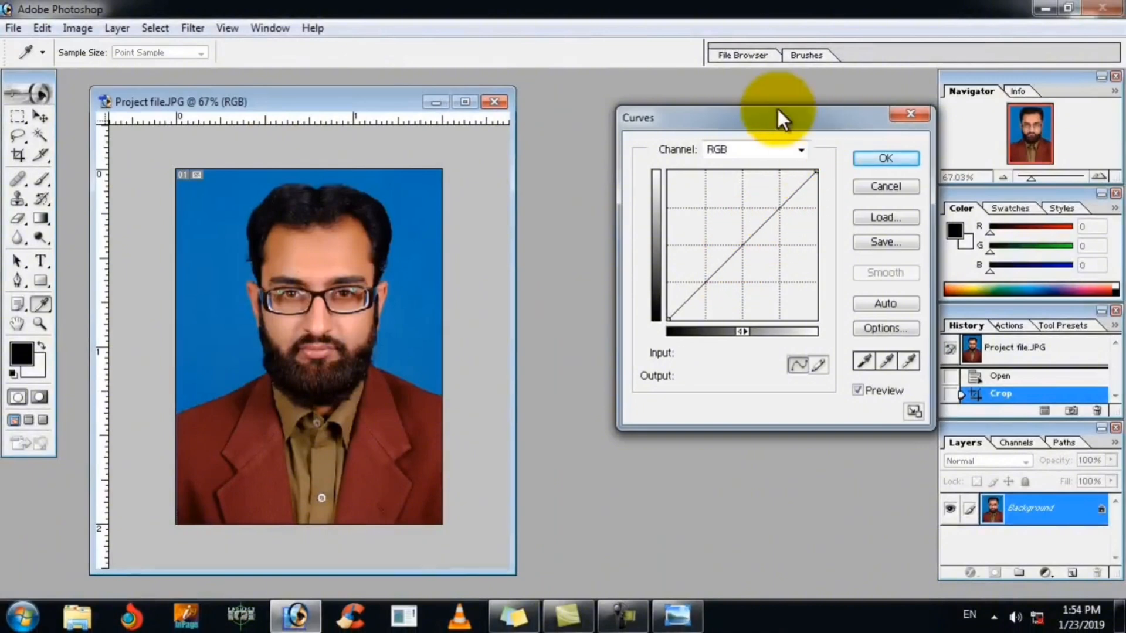
left_click_drag(769, 115, 701, 113)
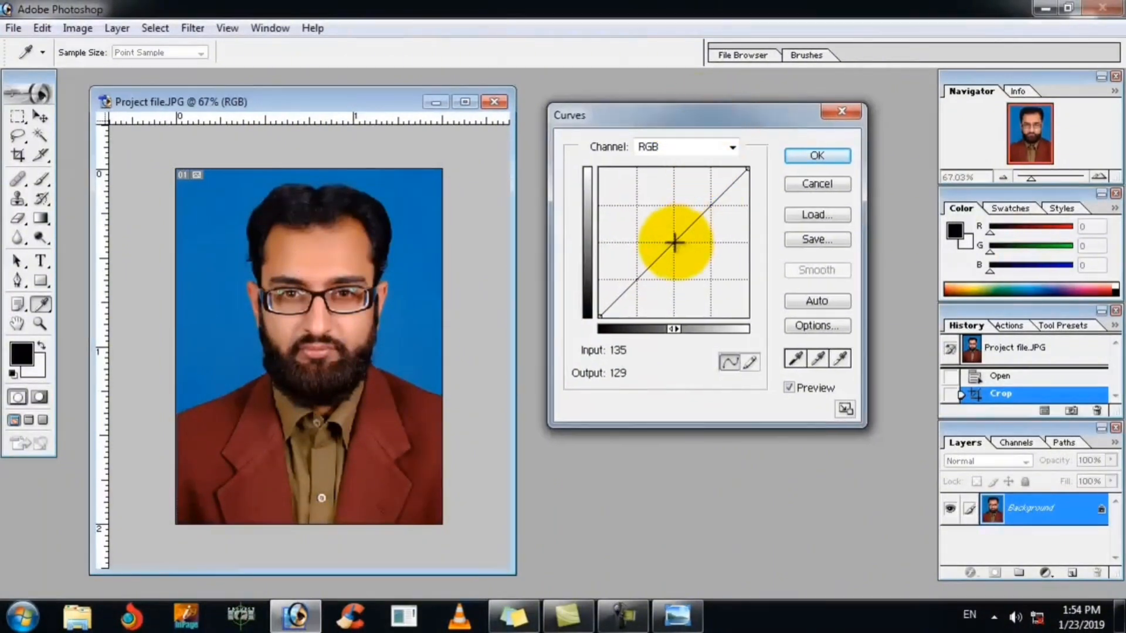
mouse_move(670, 243)
left_mouse_down()
mouse_move(664, 234)
mouse_move(684, 252)
mouse_move(663, 239)
left_mouse_up()
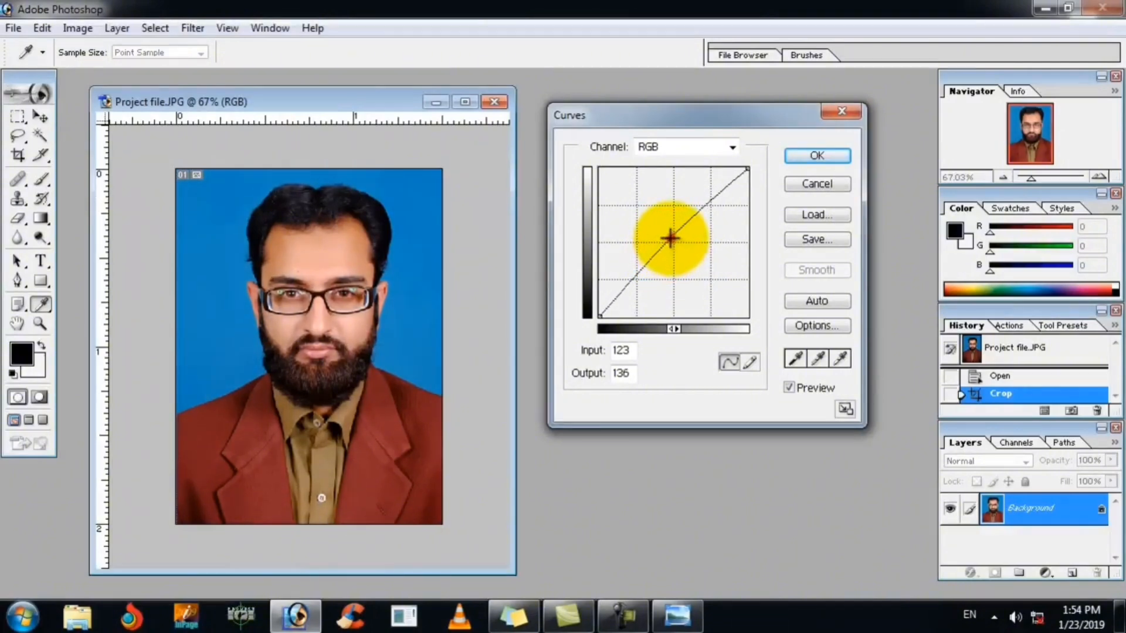
left_click(803, 156)
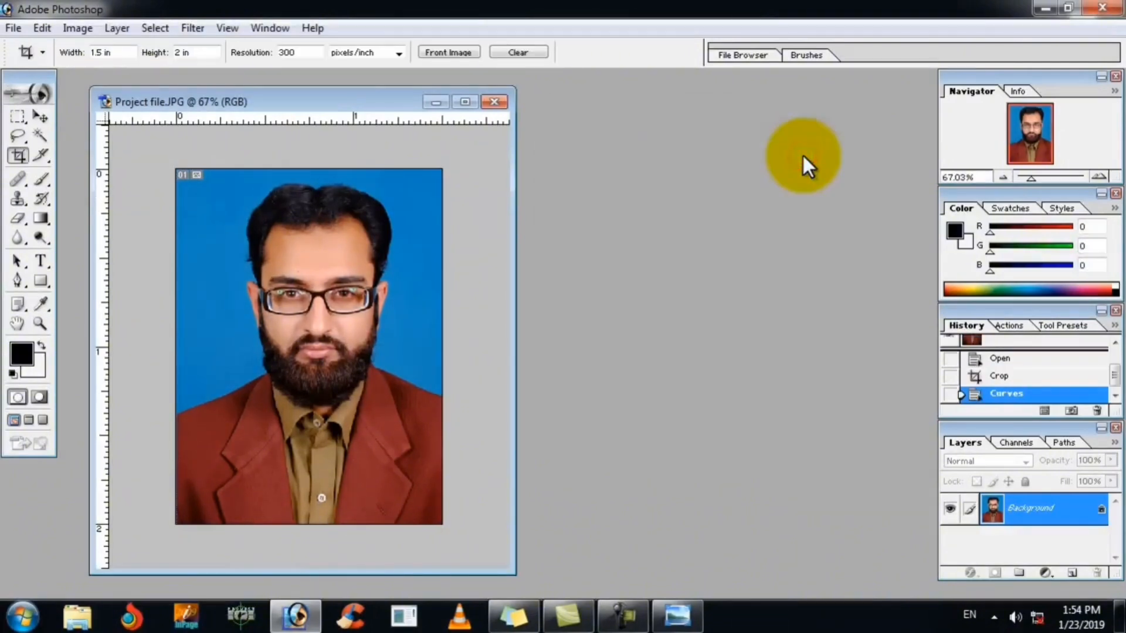
Select the whole photo and use Free Transform to rotate it about -0.1° and scale it proportionally from its centre to about 103.8%
left_click_drag(301, 107, 326, 96)
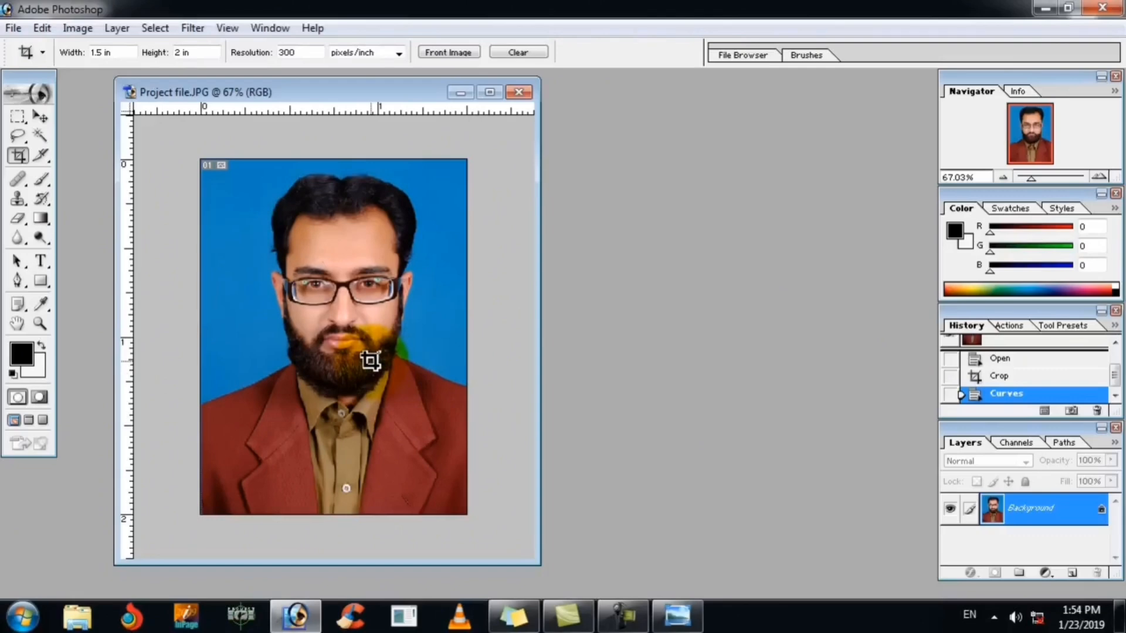
key("ctrl+a")
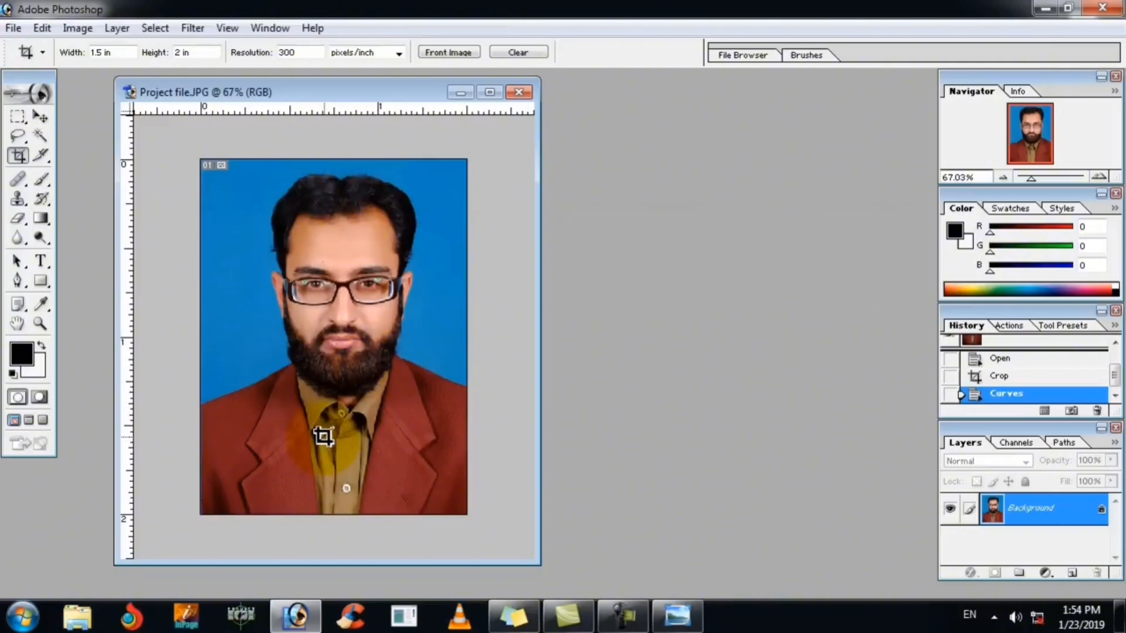
key("ctrl+a")
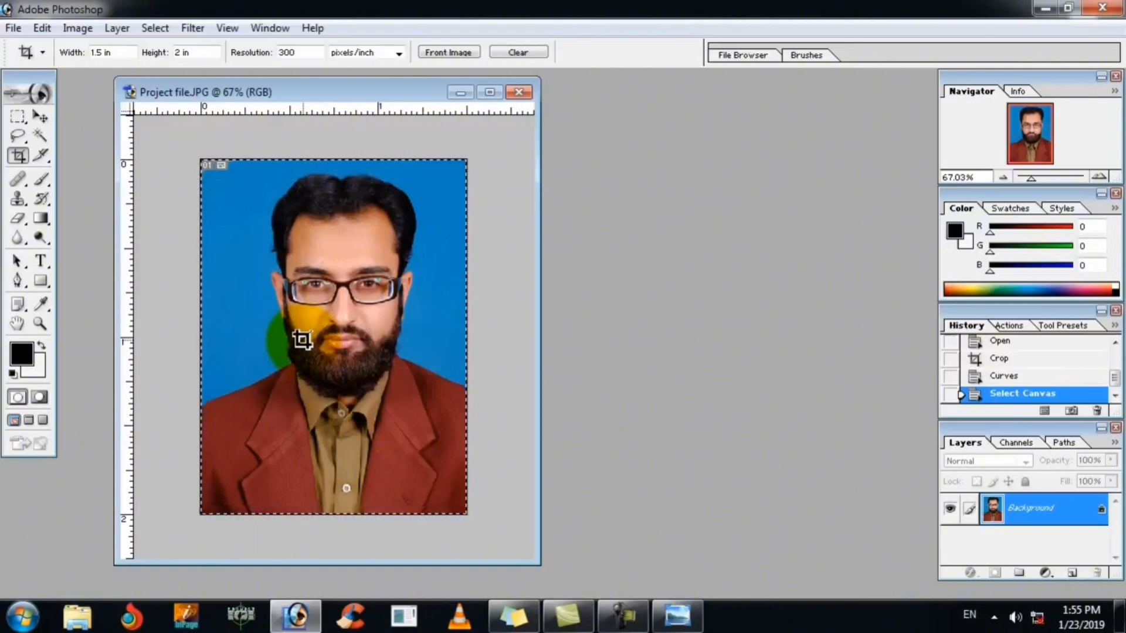
key("ctrl+t")
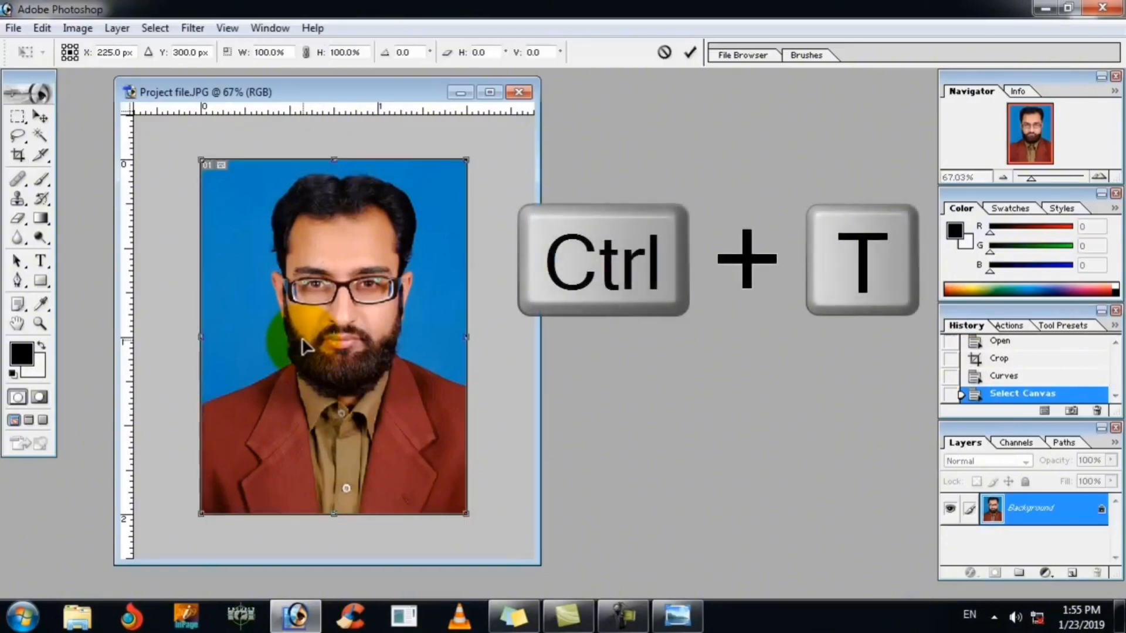
left_click_drag(340, 92, 355, 88)
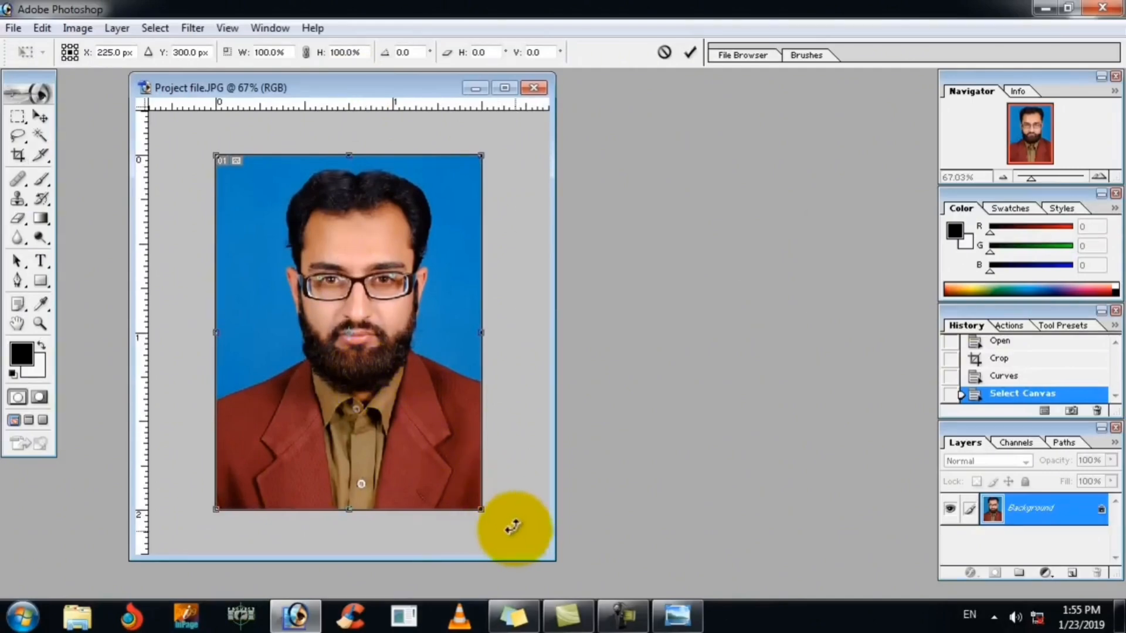
left_click_drag(503, 516, 538, 549)
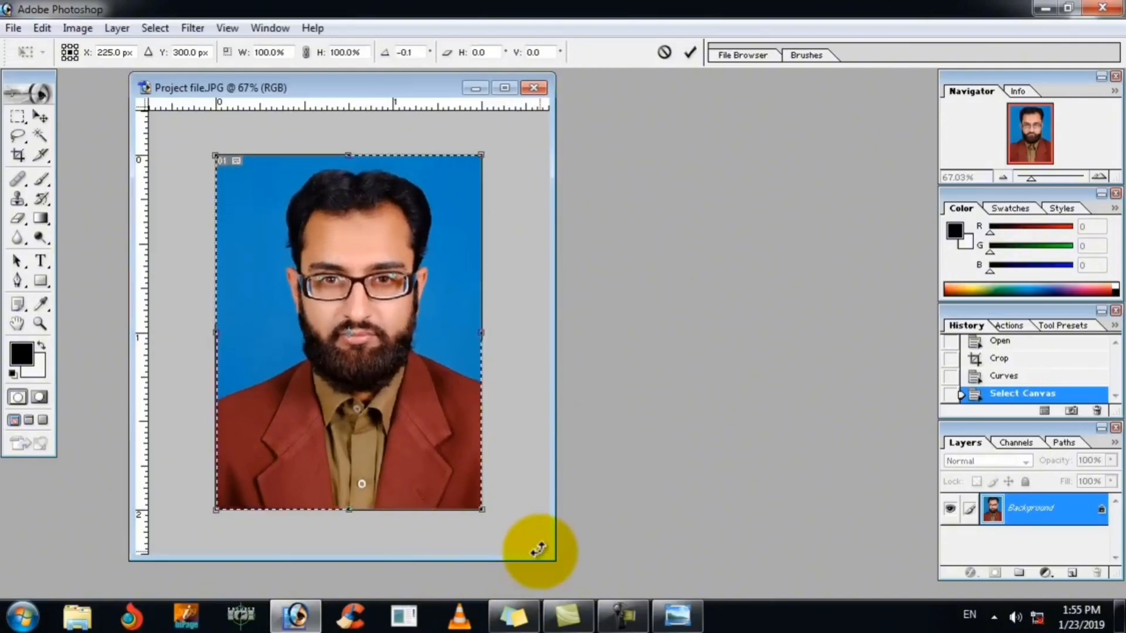
key("shift+alt")
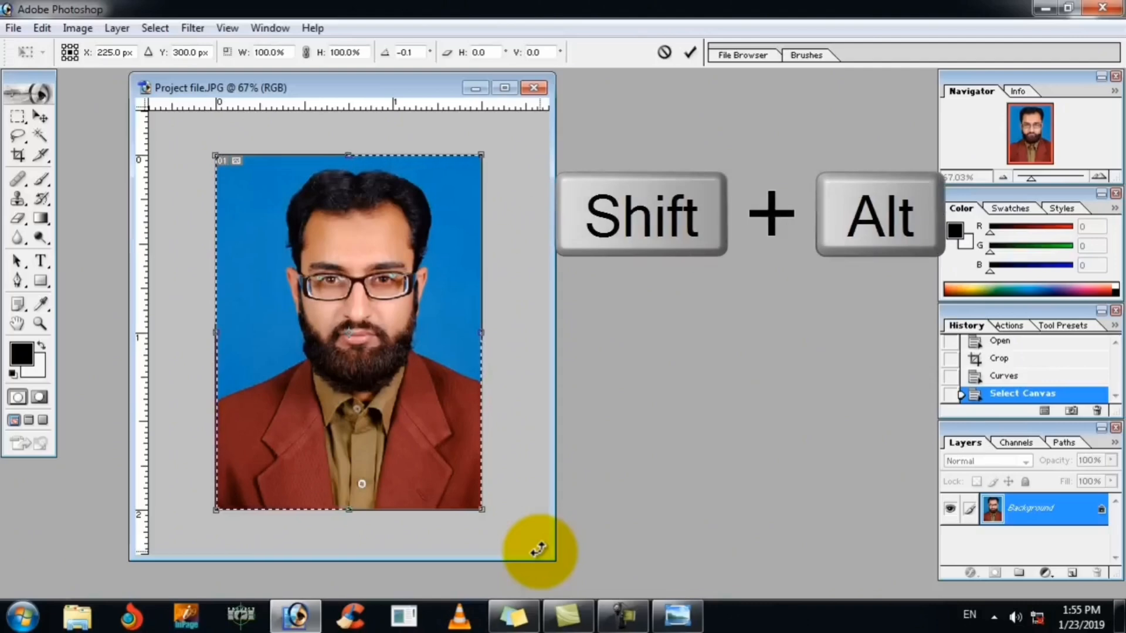
mouse_move(486, 515)
left_mouse_down()
mouse_move(510, 548)
mouse_move(459, 477)
mouse_move(486, 516)
left_mouse_up()
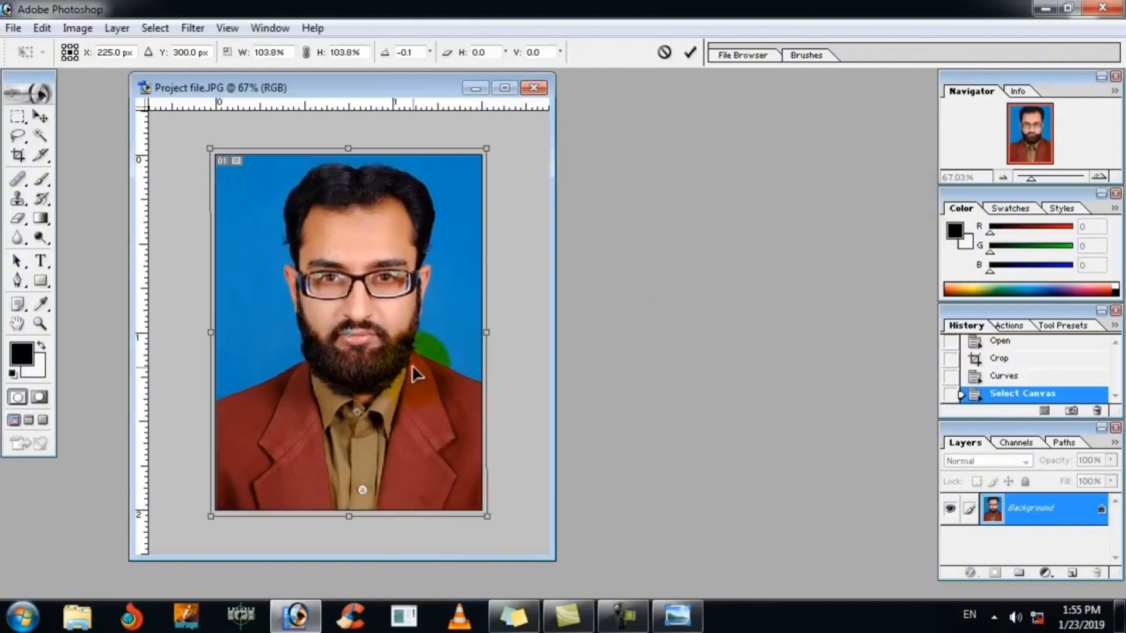
Reposition the photo, stretch its width to about 110.8% so it fills the canvas, apply the transformation and clear the selection
left_click_drag(412, 368, 394, 371)
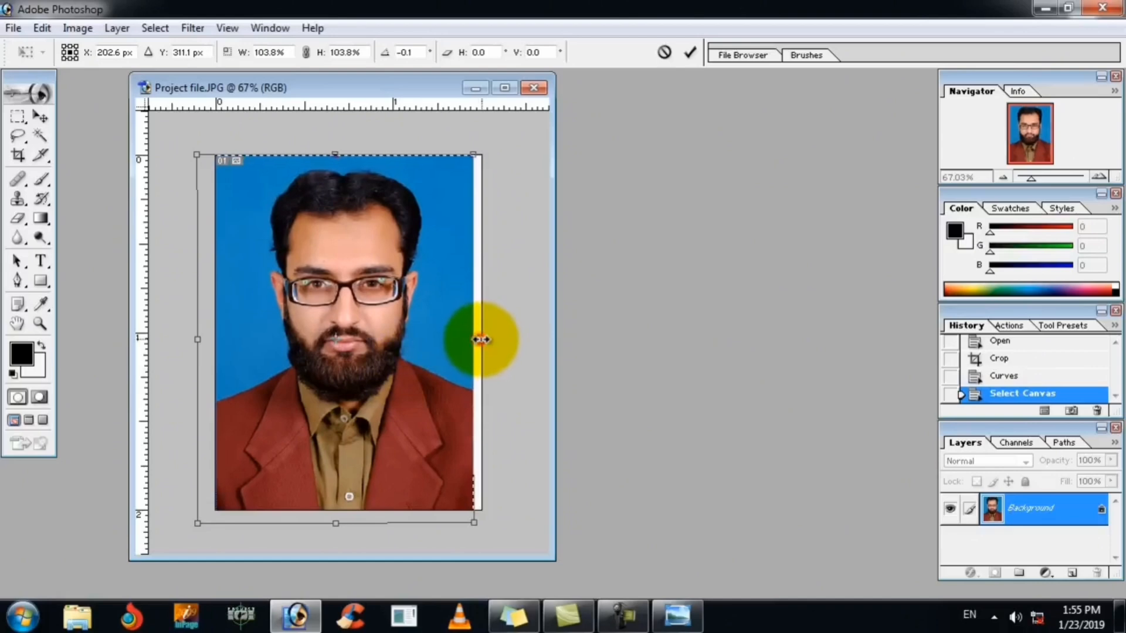
left_click_drag(481, 339, 438, 336)
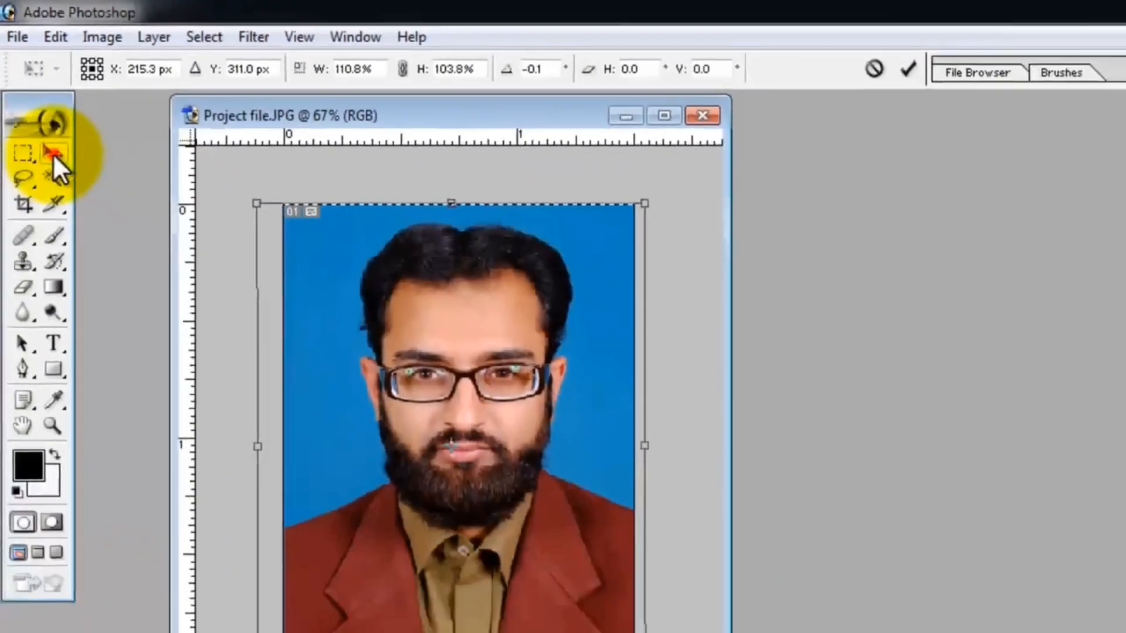
left_click(87, 255)
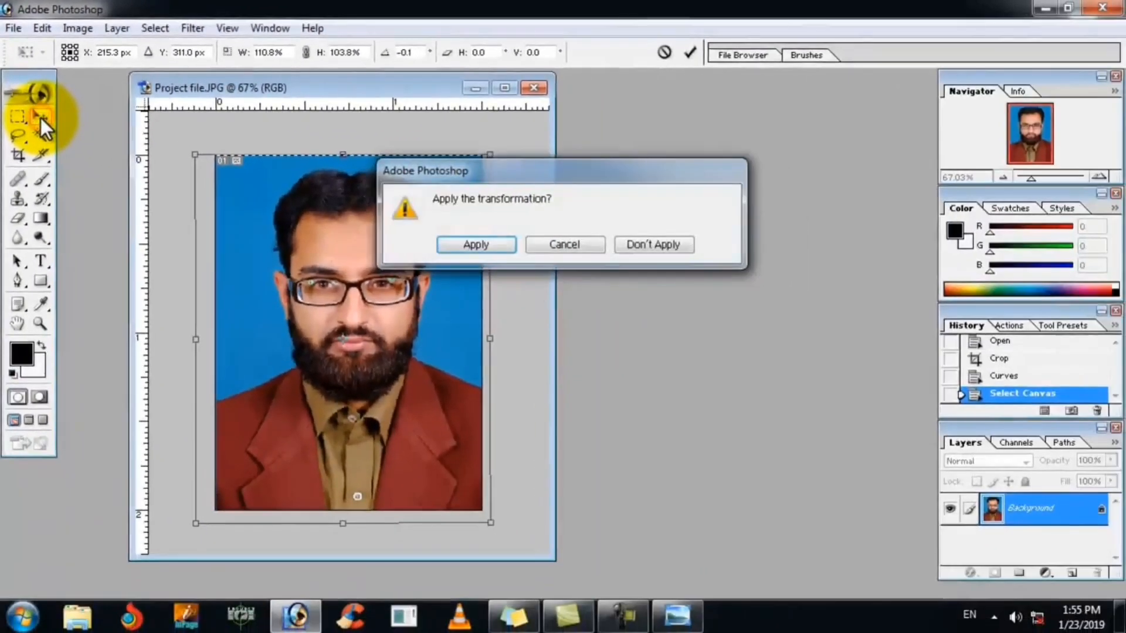
left_click(473, 244)
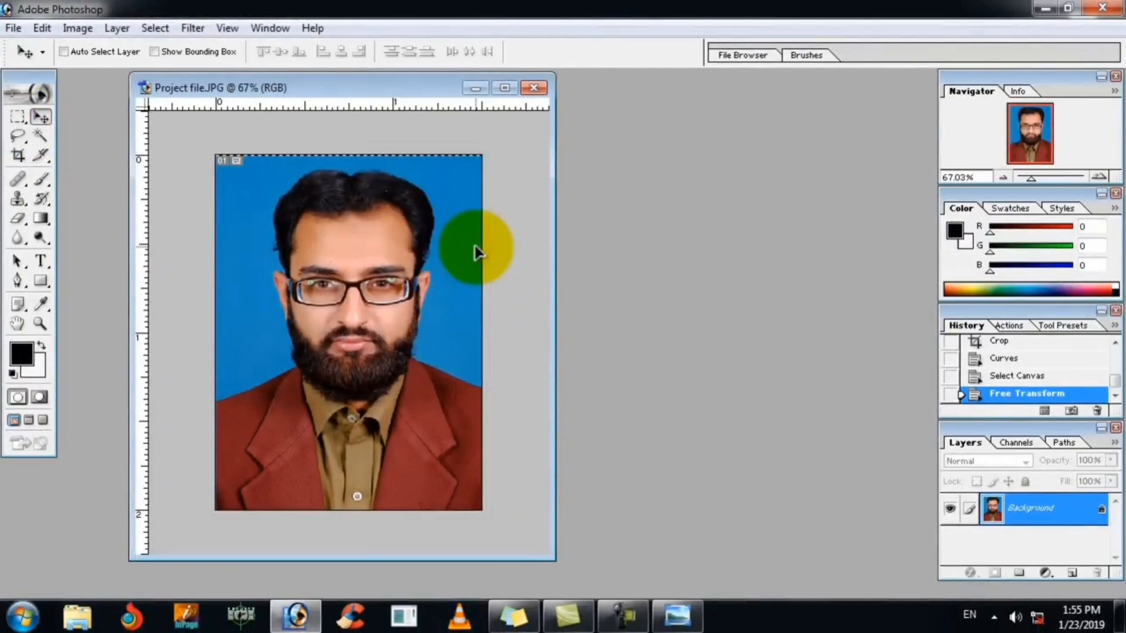
left_click_drag(334, 88, 345, 87)
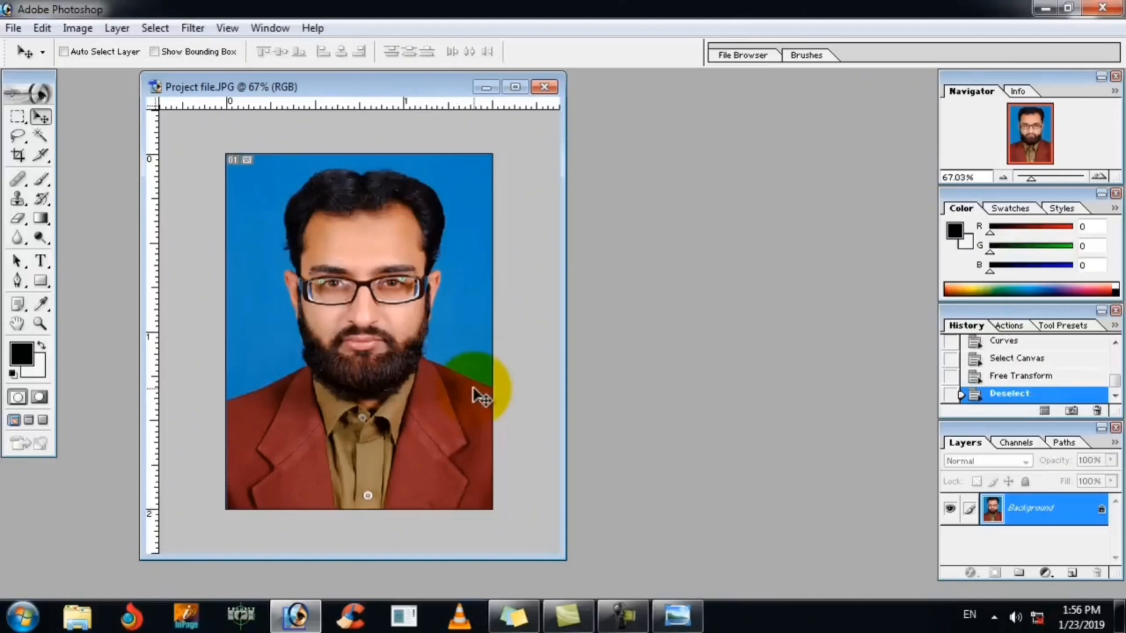
Select the whole photo and turn the selection into a border 18 pixels wide
key("ctrl+a")
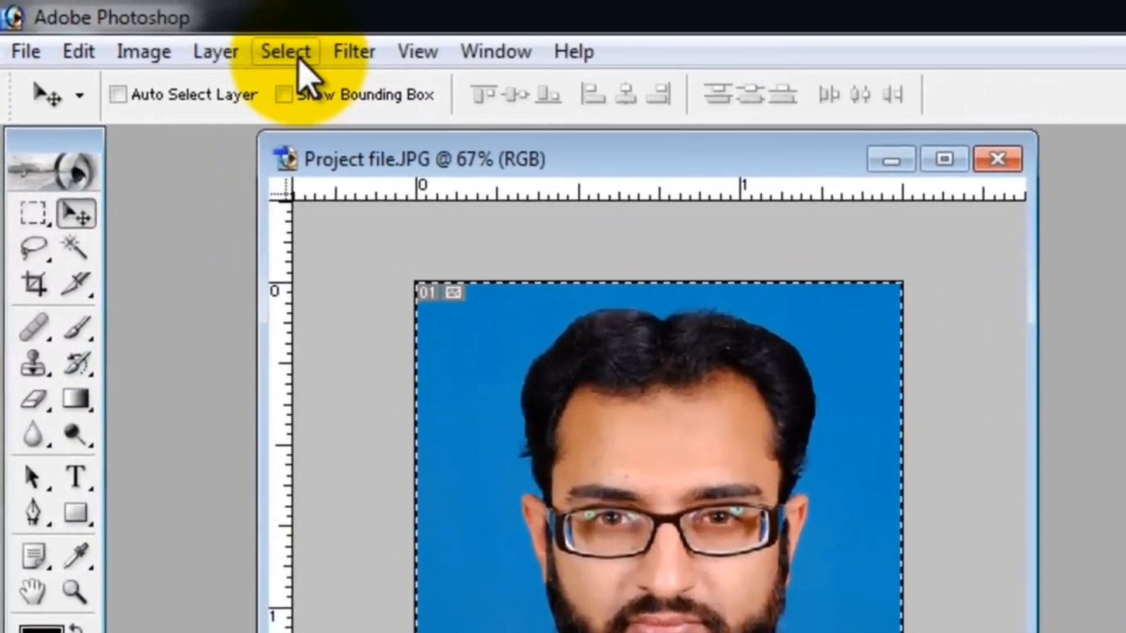
left_click(299, 61)
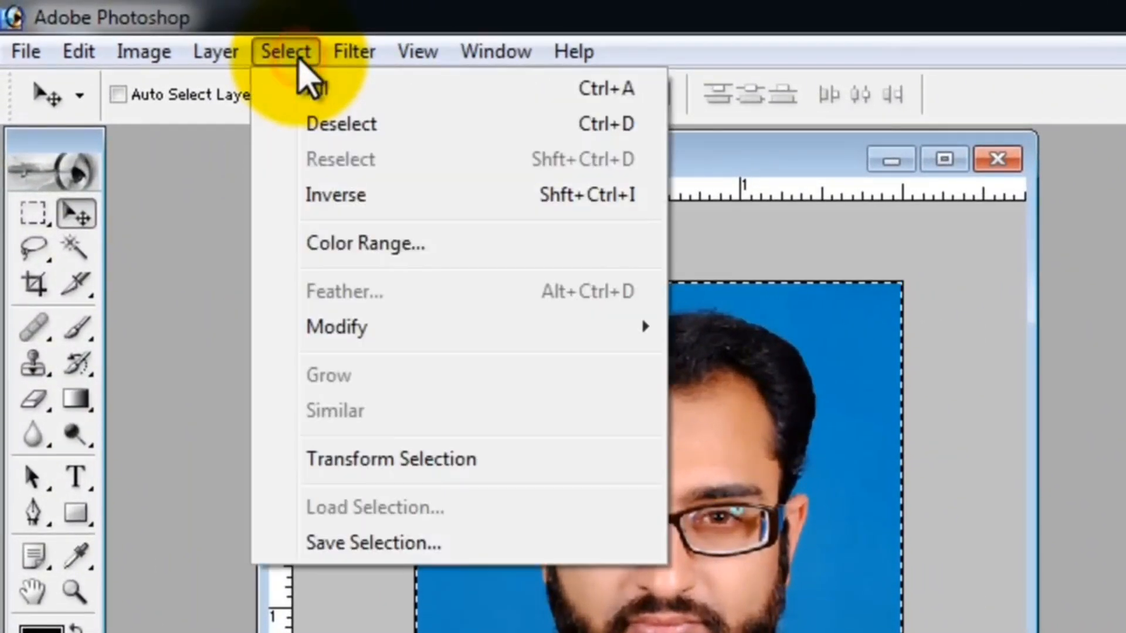
mouse_move(372, 346)
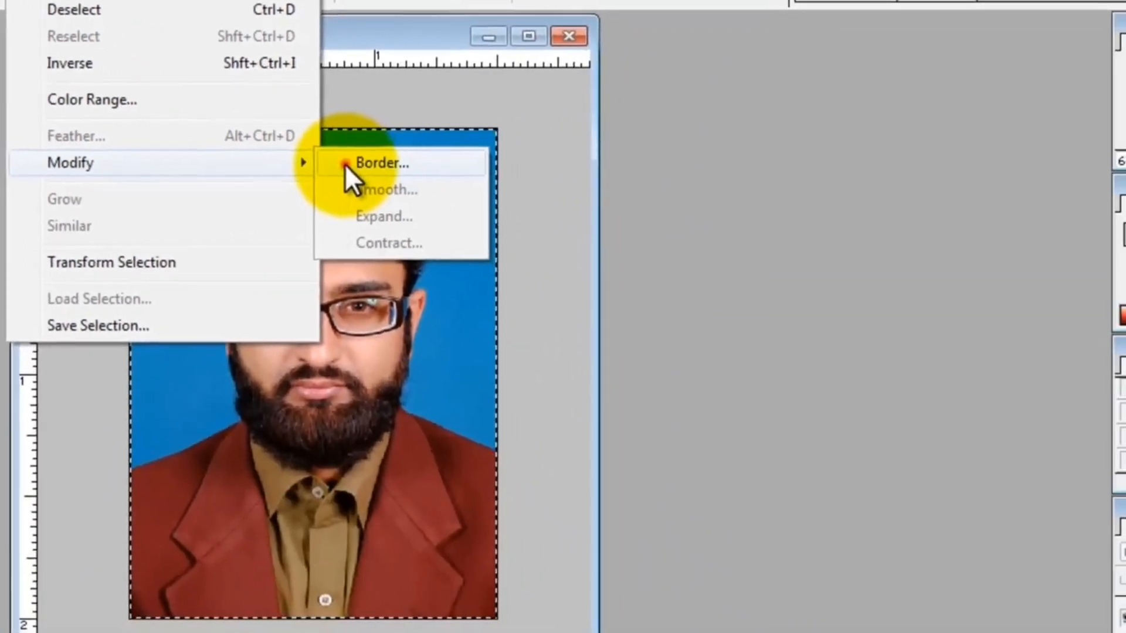
left_click(722, 327)
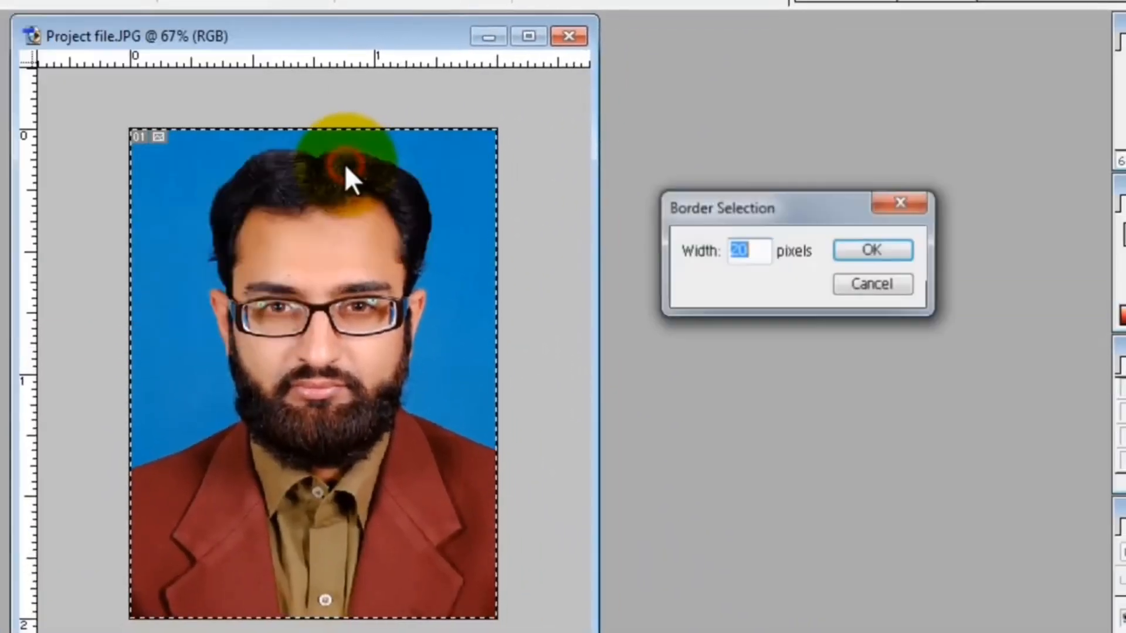
left_click(756, 252)
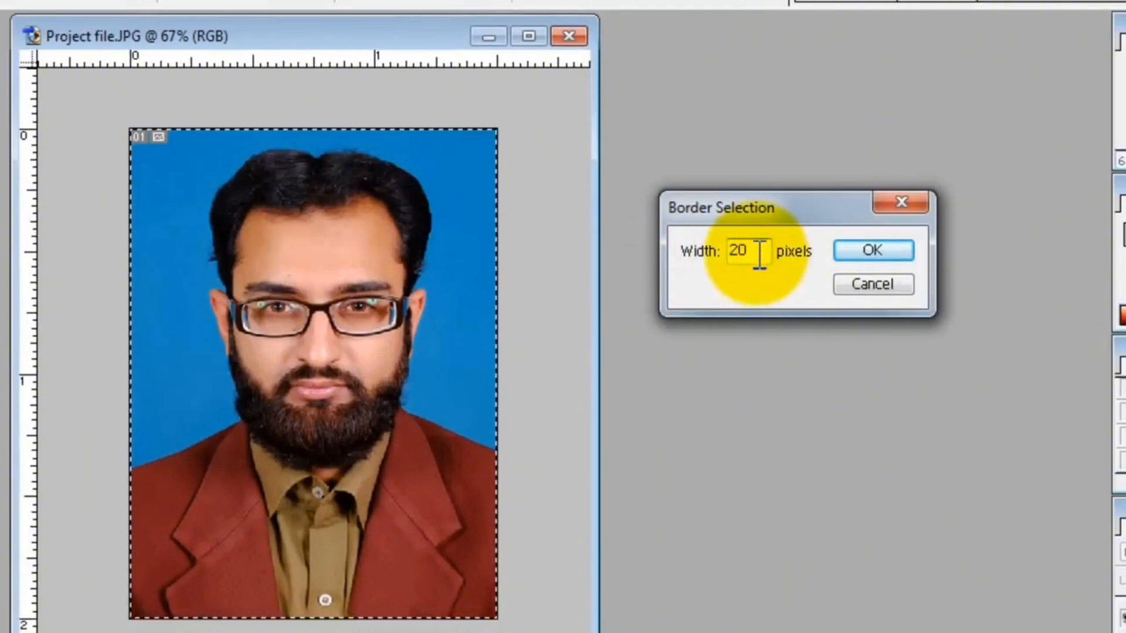
double_click(750, 252)
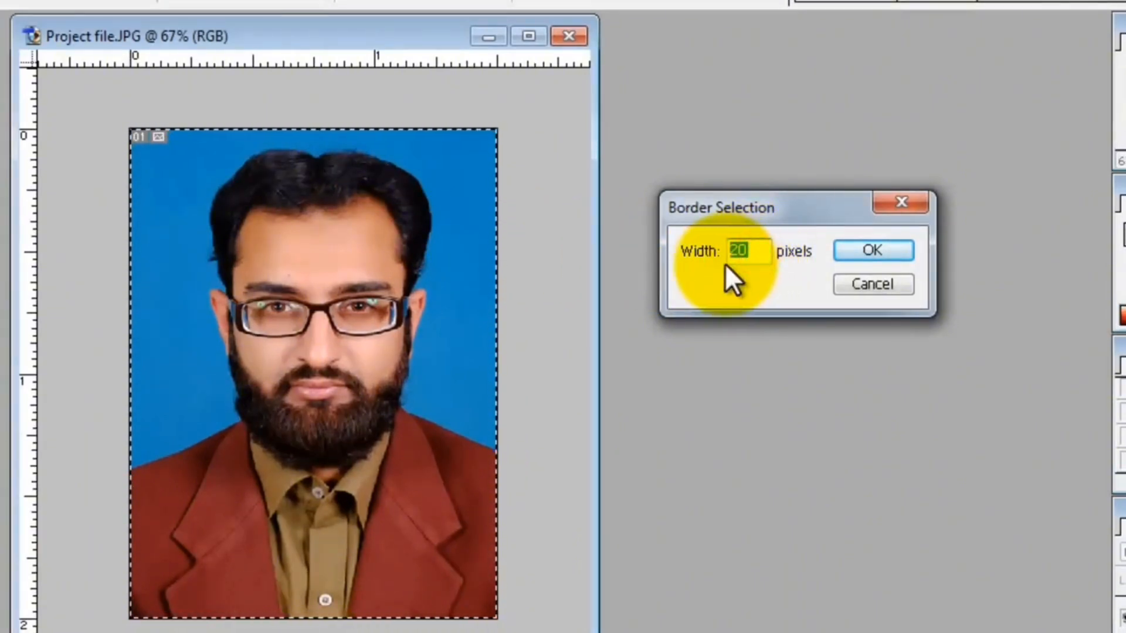
type("18")
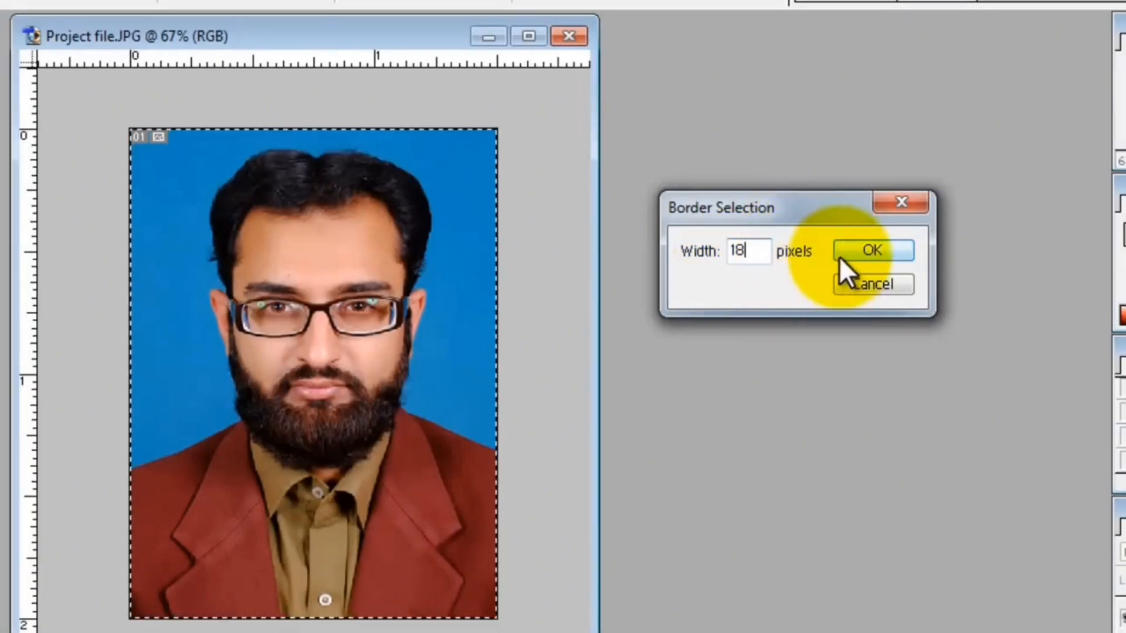
left_click(865, 256)
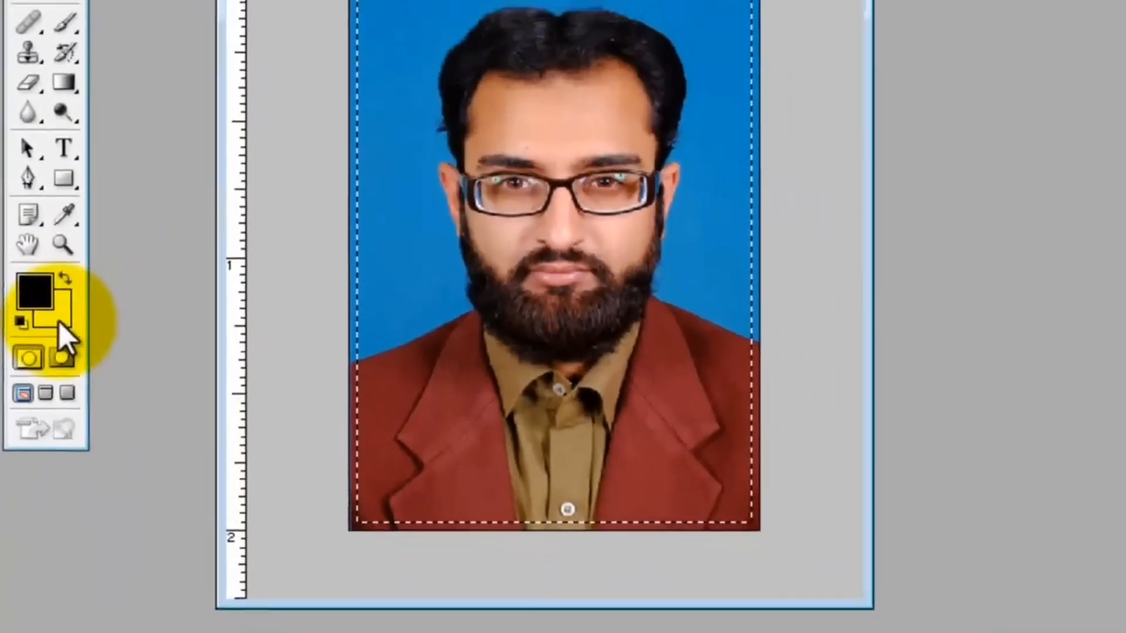
Set the background colour to a near-white, #FAFAFB
left_click(70, 287)
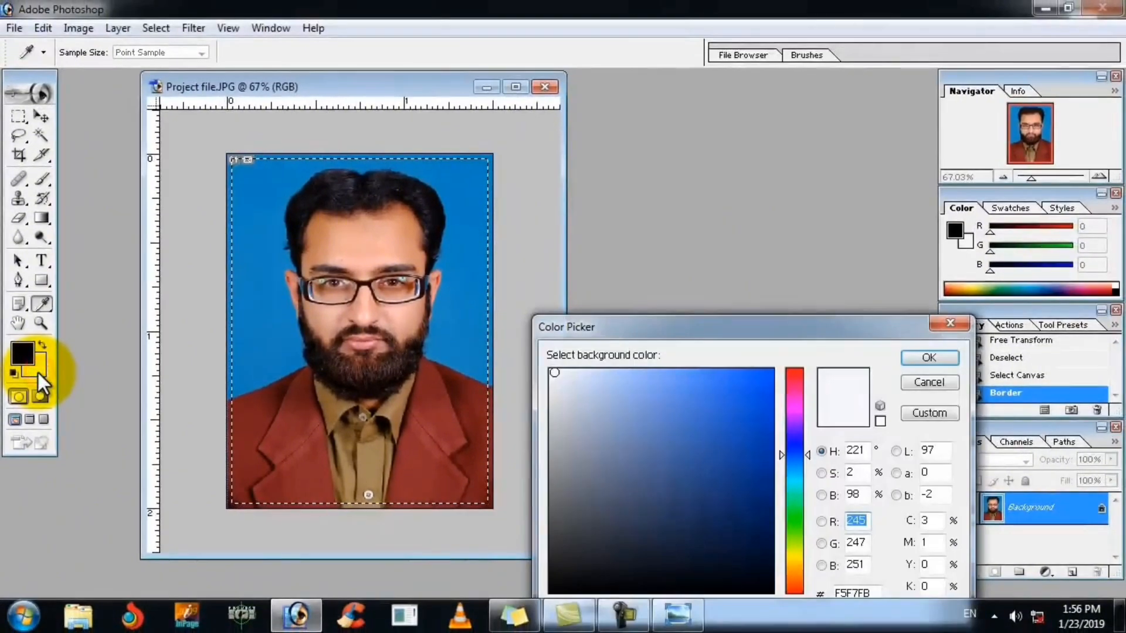
left_click(550, 372)
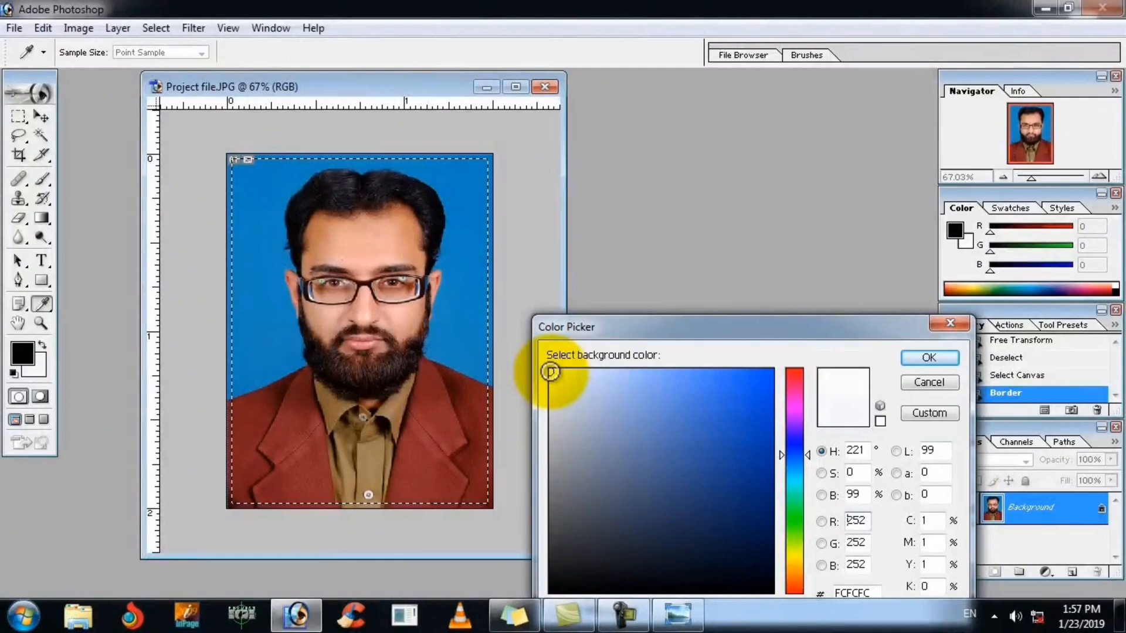
left_click(716, 417)
left_click(552, 380)
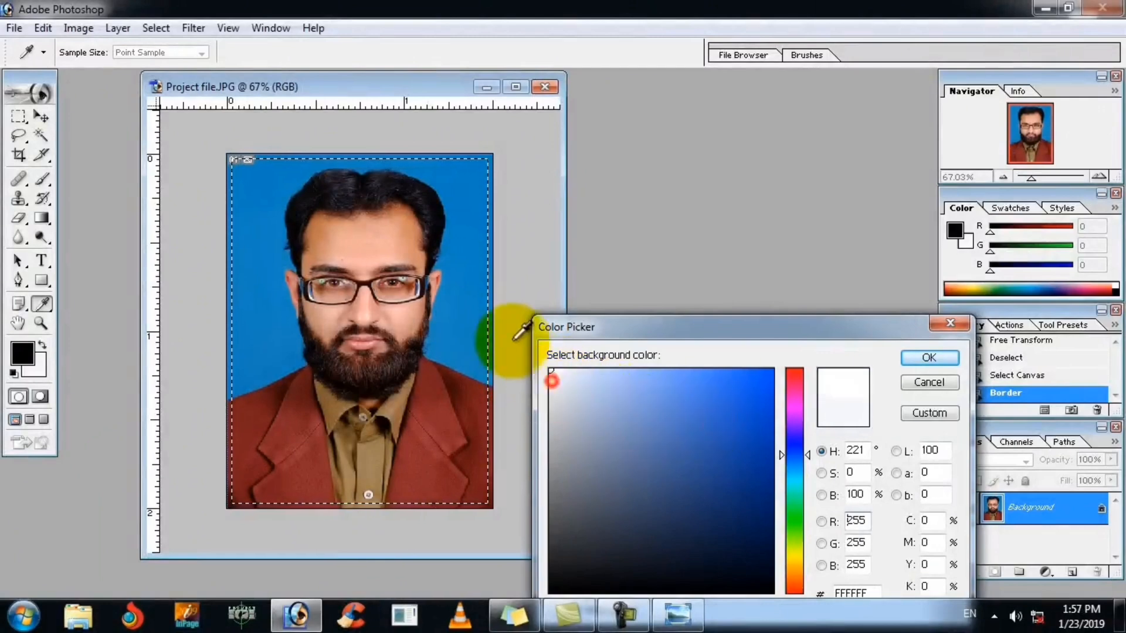
left_click(551, 373)
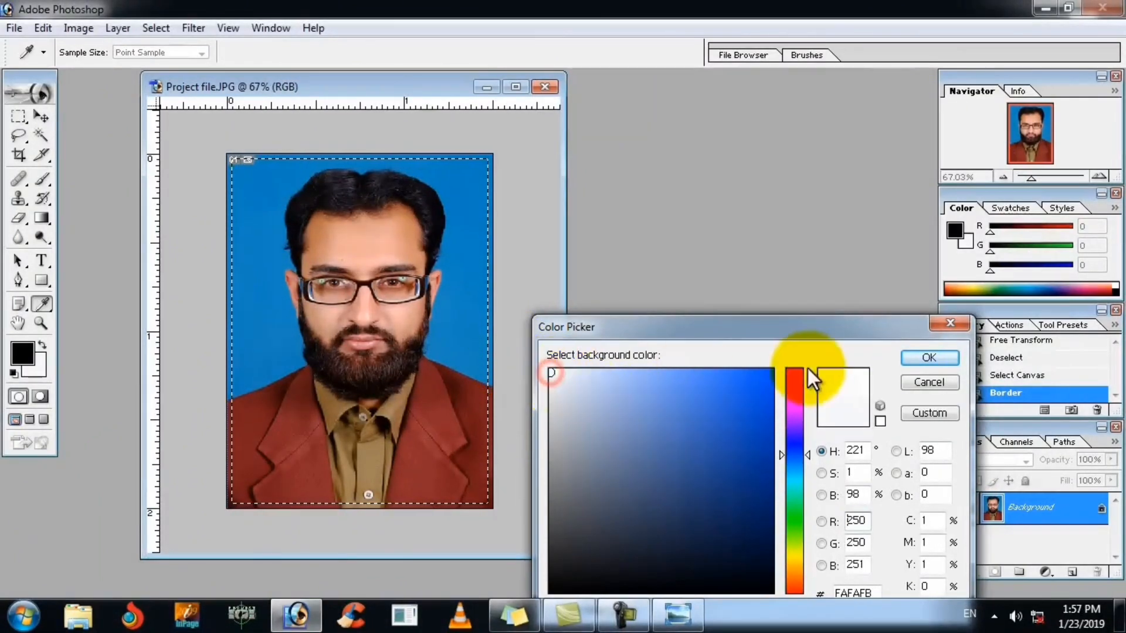
left_click(925, 360)
Clear the selected border area to the near-white background colour and remove the selection
key("v")
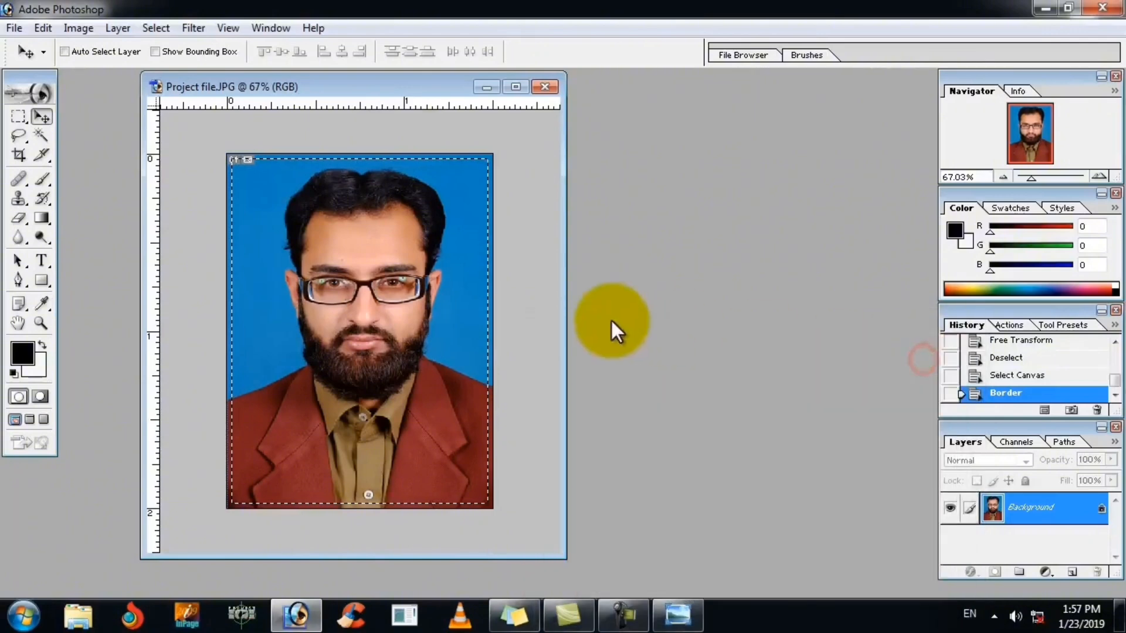
key("Delete")
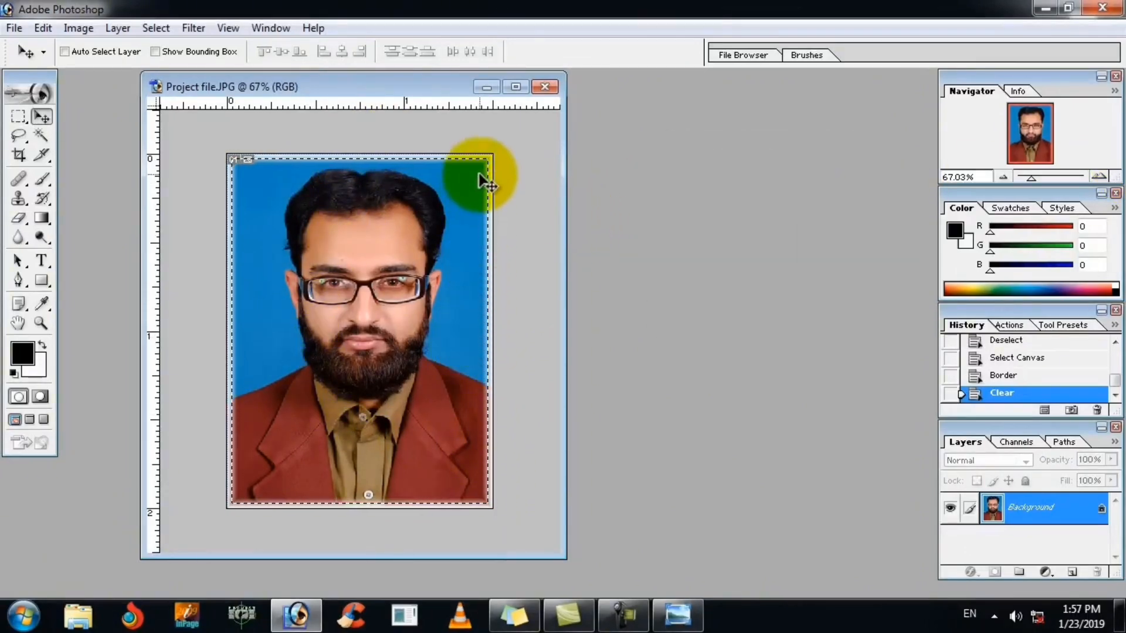
key("ctrl+d")
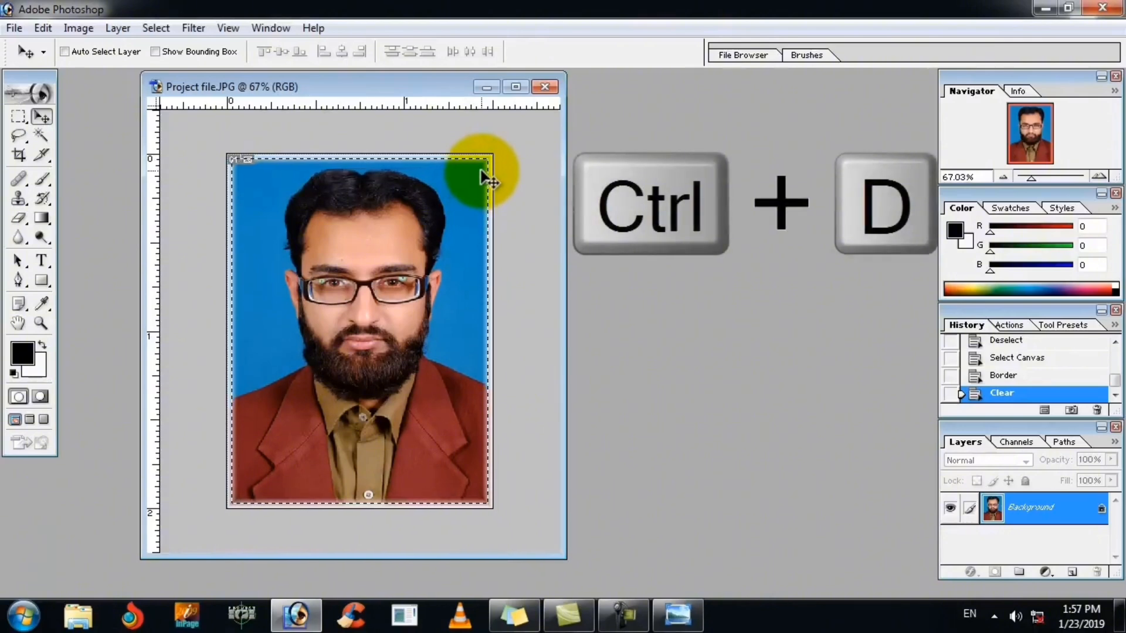
Create a new 4 x 6 inch RGB document at 300 pixels/inch with transparent contents
left_click_drag(376, 83, 343, 83)
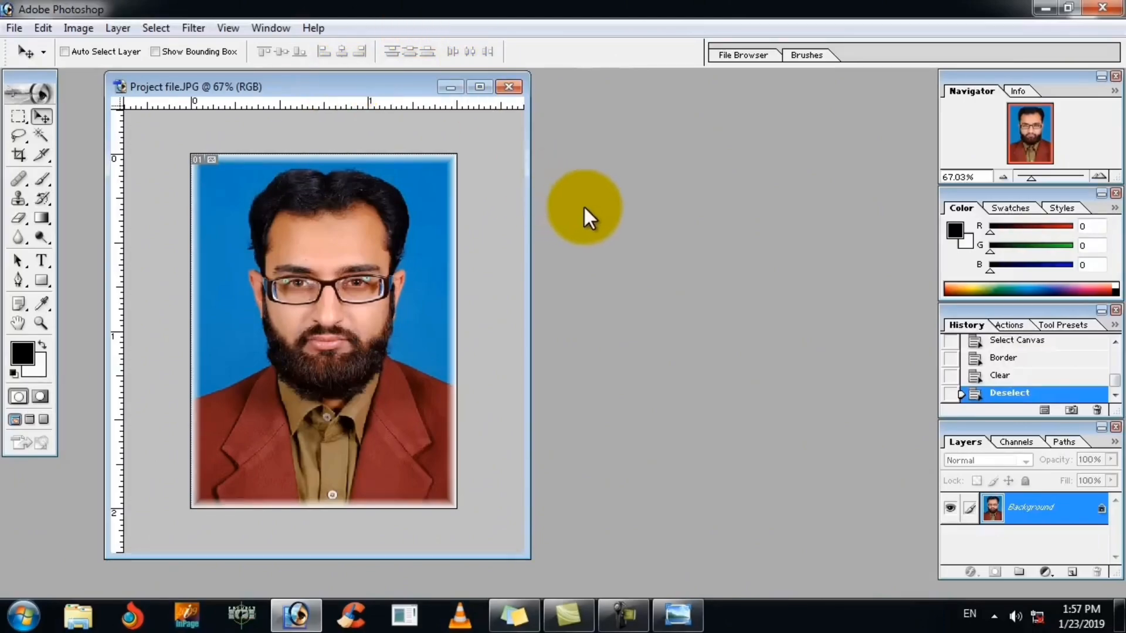
left_click(17, 28)
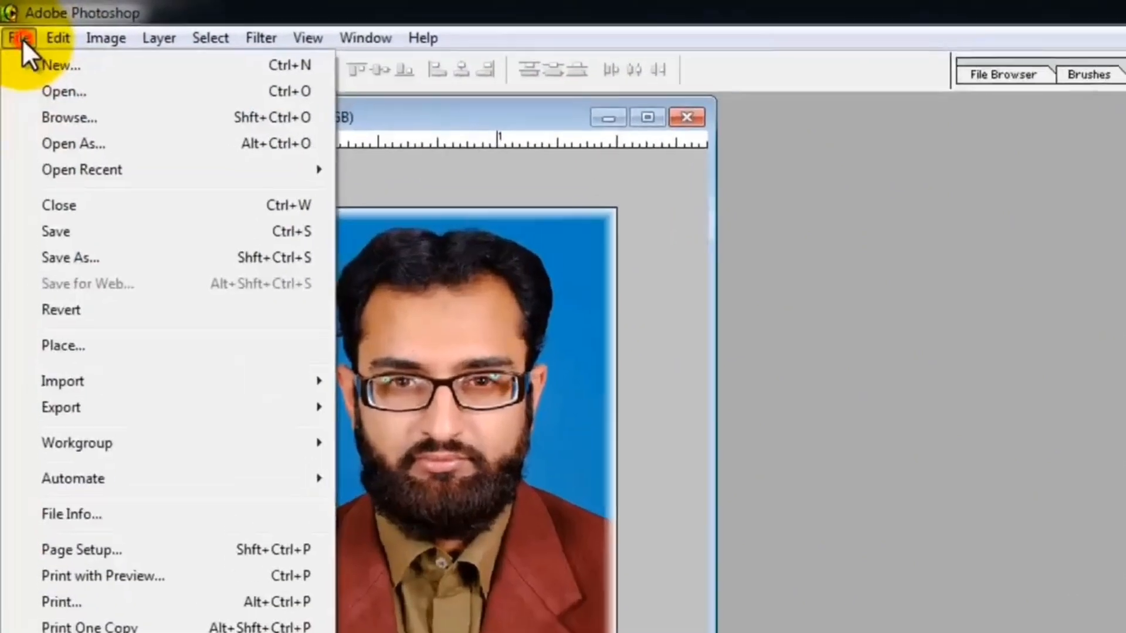
left_click(22, 48)
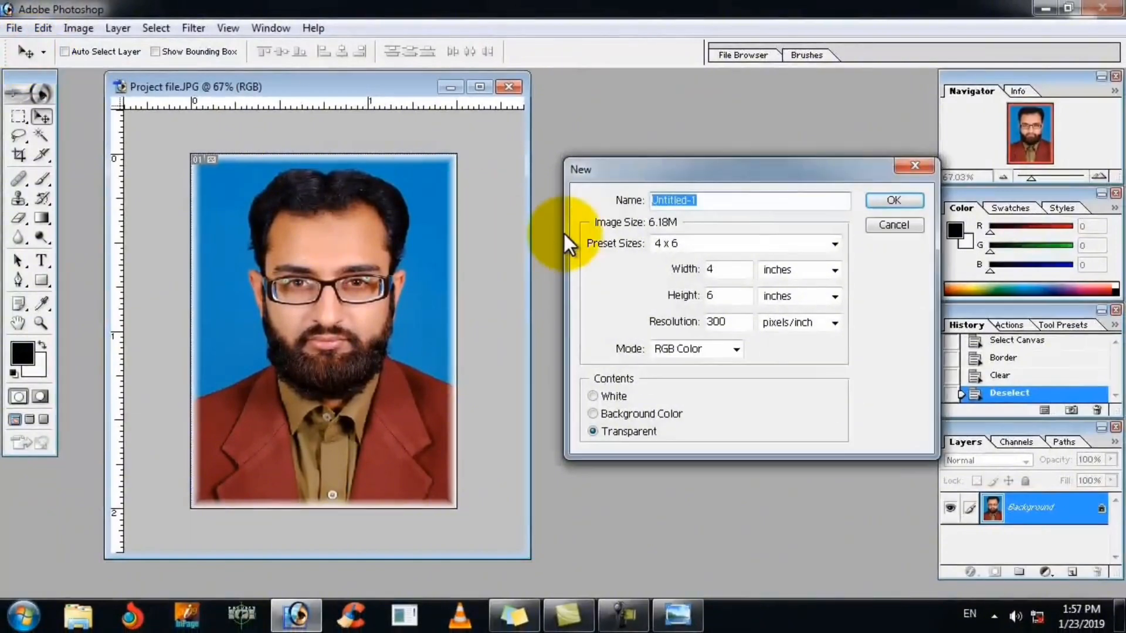
left_click(728, 243)
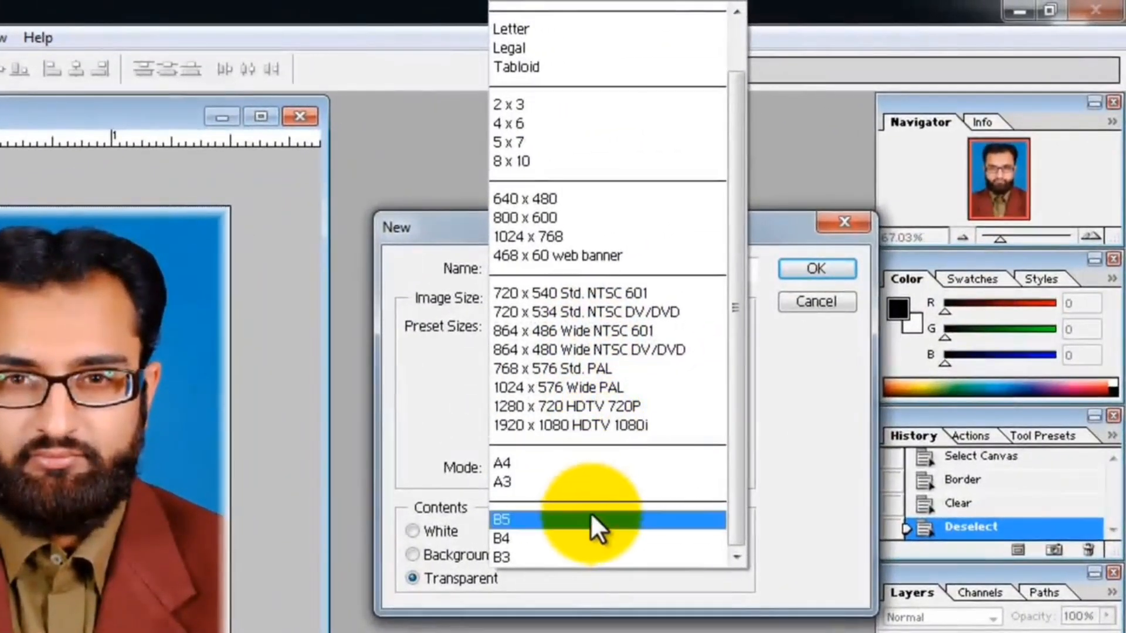
left_click(569, 123)
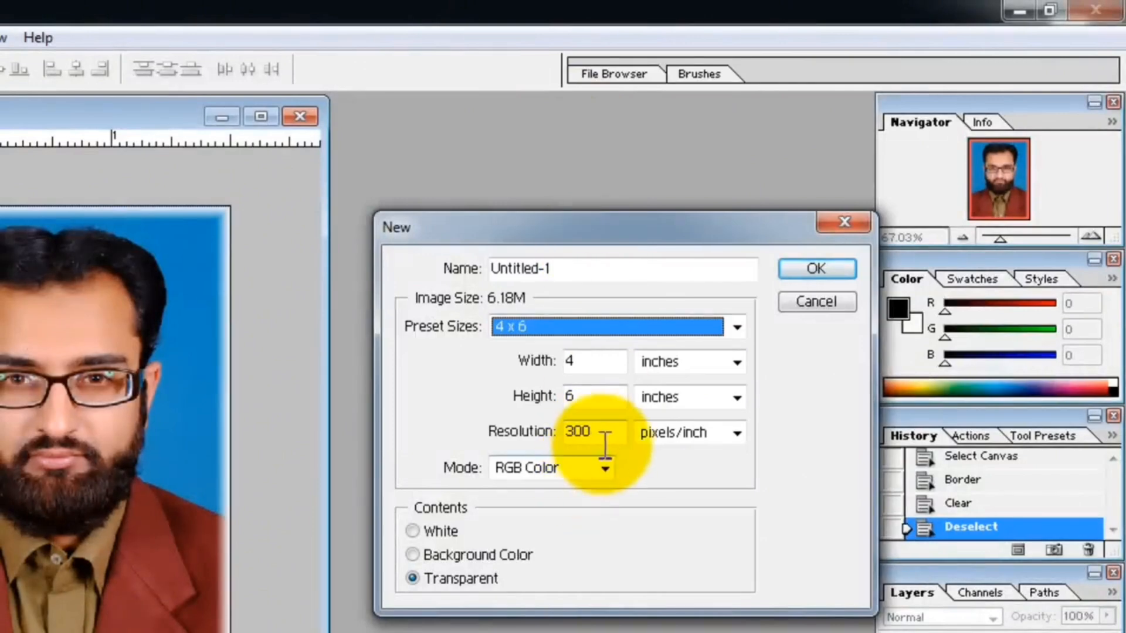
left_click(587, 437)
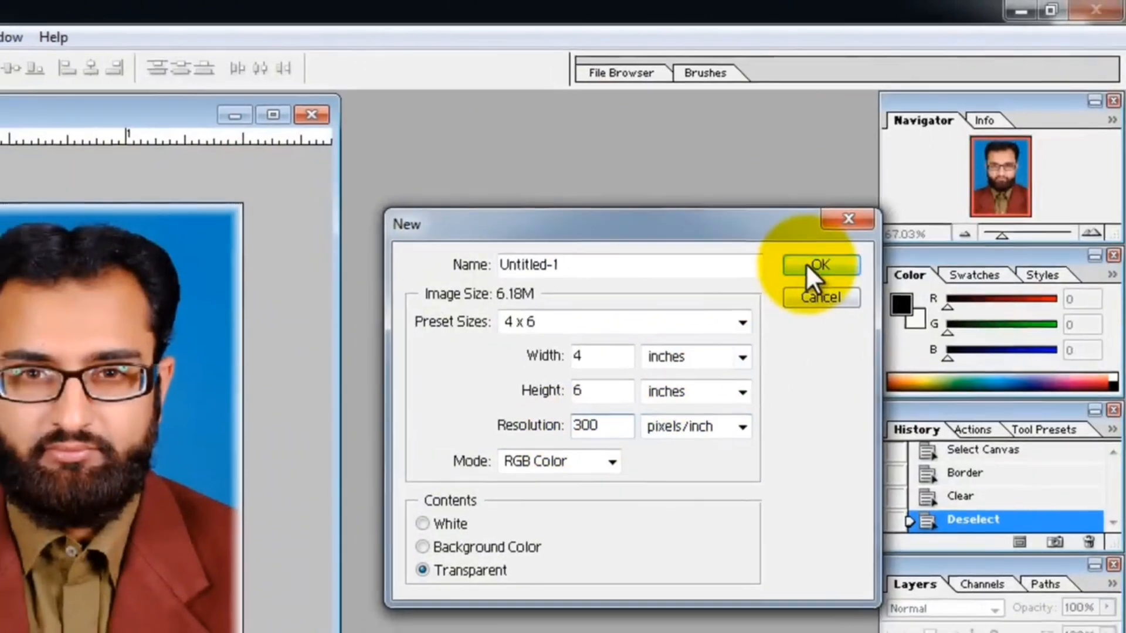
left_click(816, 268)
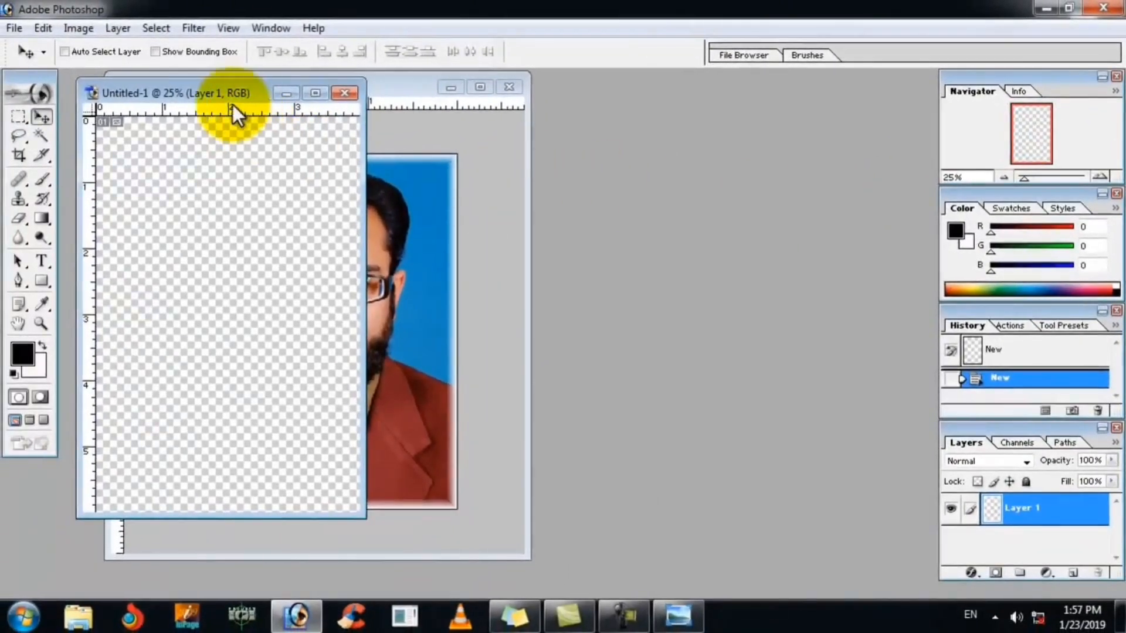
Place the blank document's window beside the portrait and rotate its canvas 90° clockwise
left_click_drag(232, 105, 683, 108)
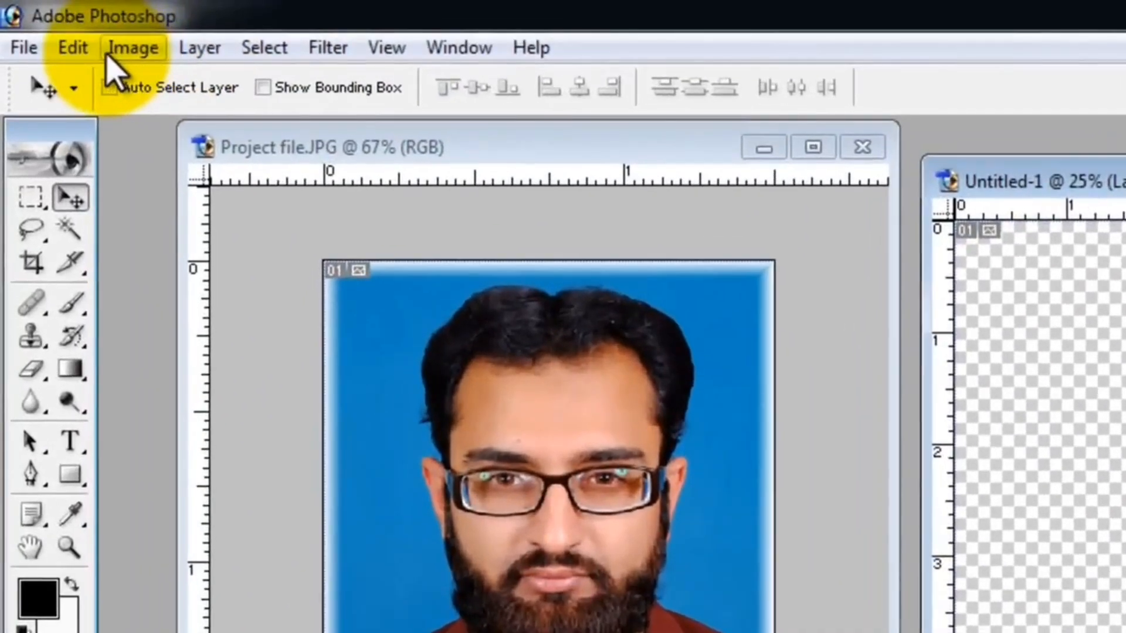
left_click(69, 31)
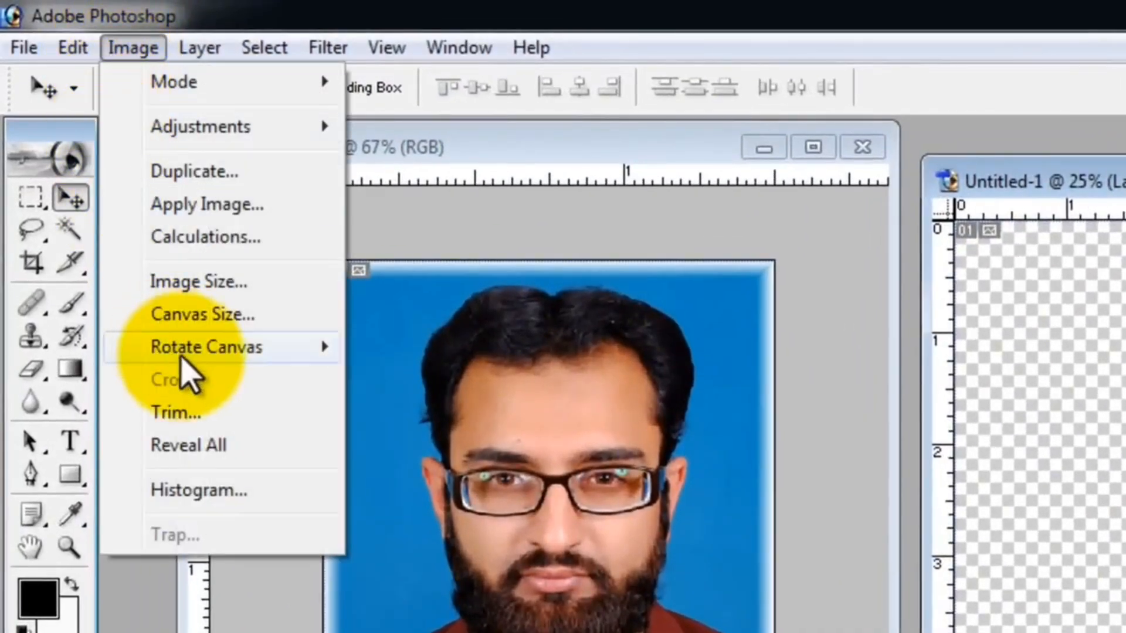
mouse_move(191, 362)
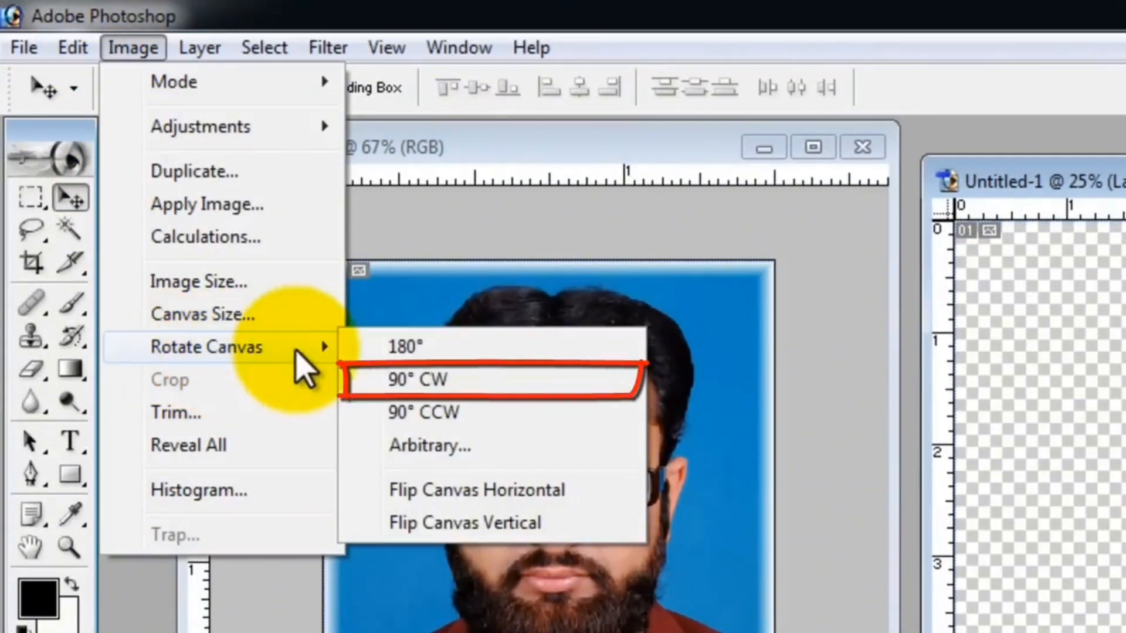
left_click(434, 382)
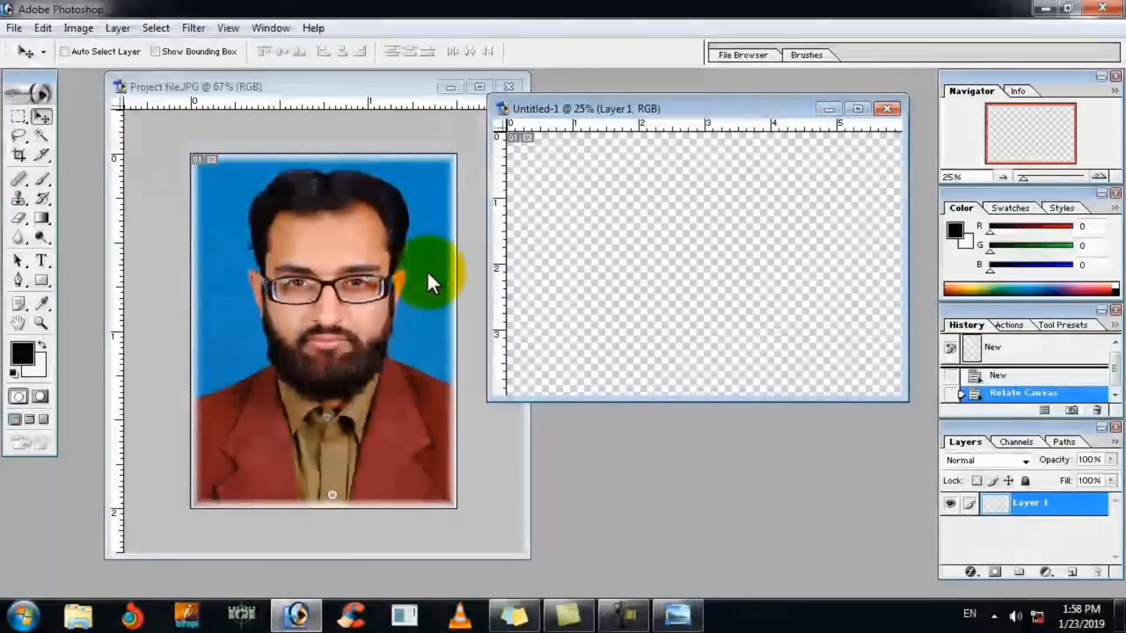
Define the bordered portrait in Project file.JPG as a pattern named 123
left_click(326, 294)
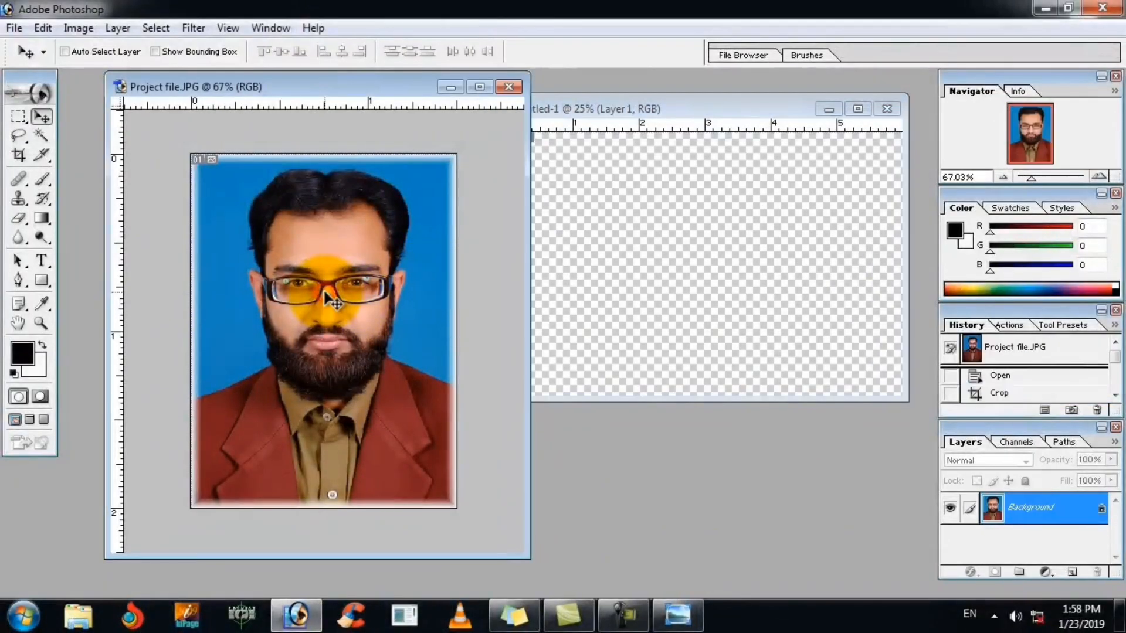
left_click(638, 239)
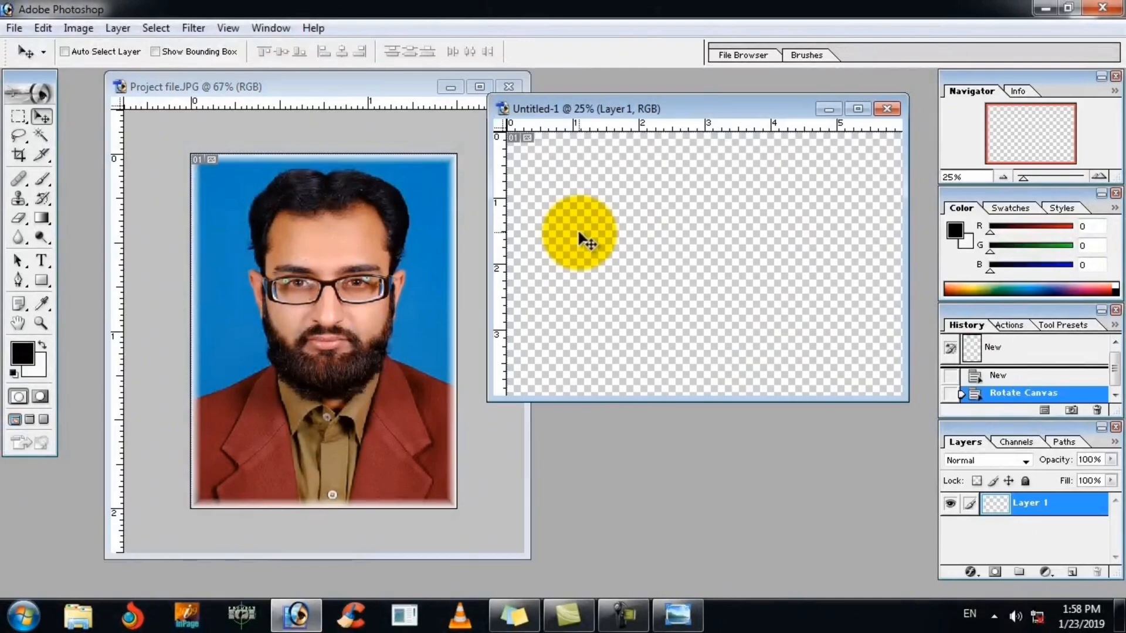
left_click(340, 182)
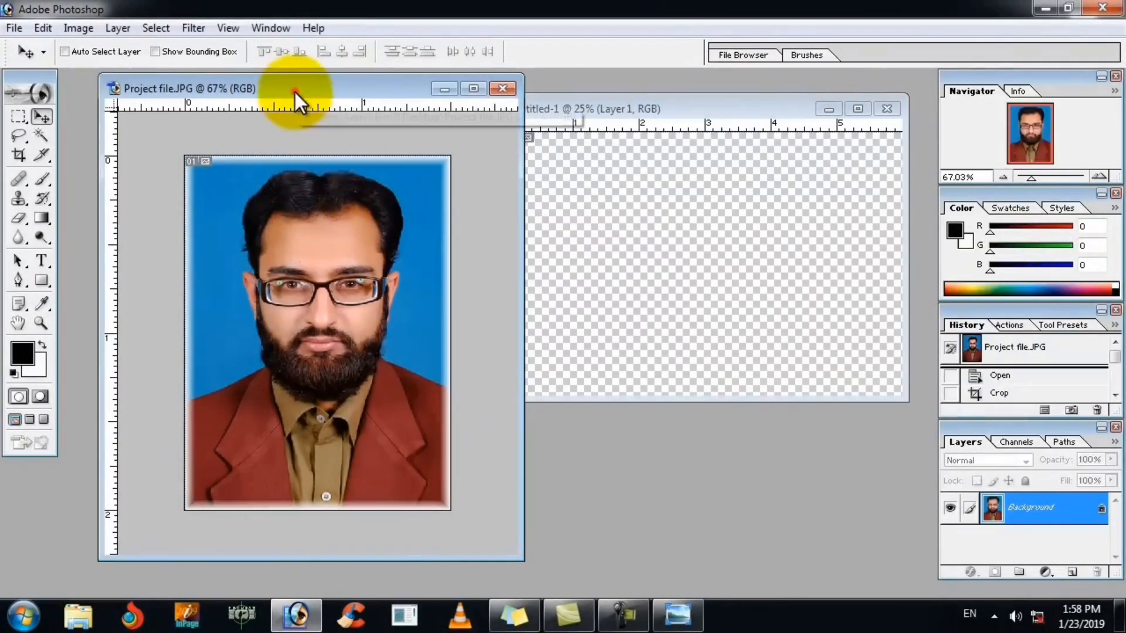
left_click_drag(294, 93, 282, 89)
left_click(47, 27)
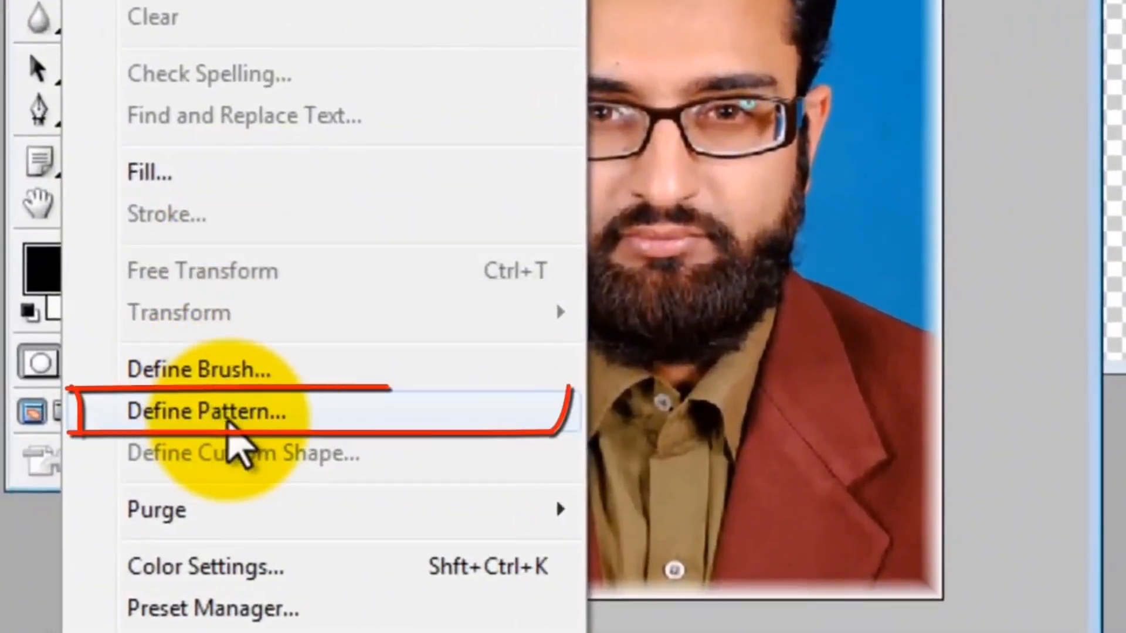
left_click(228, 416)
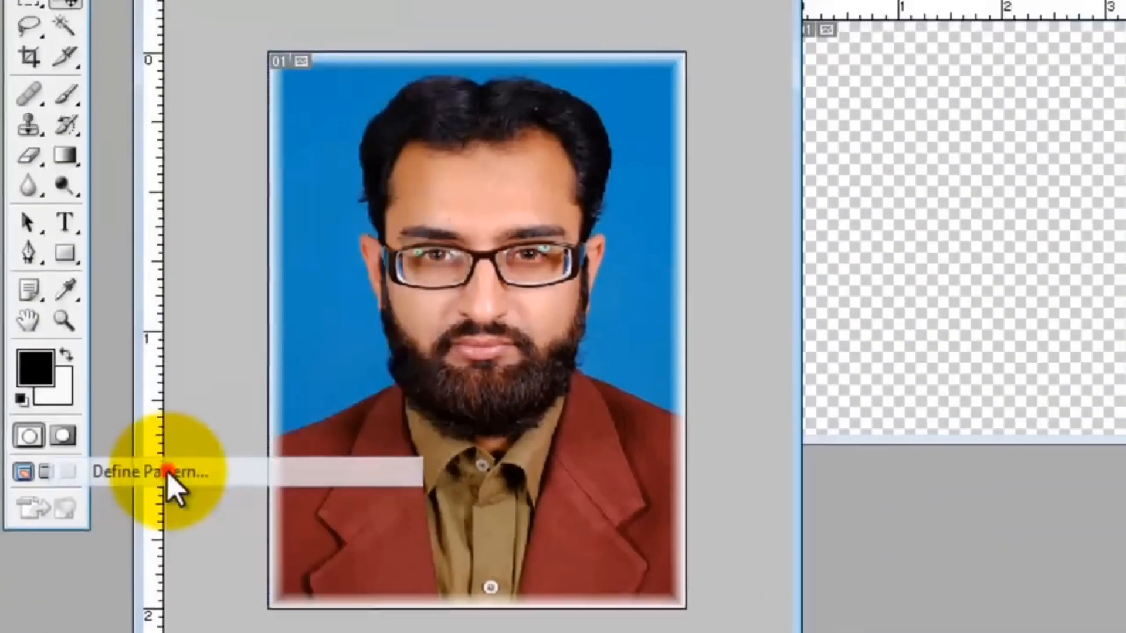
left_click(684, 381)
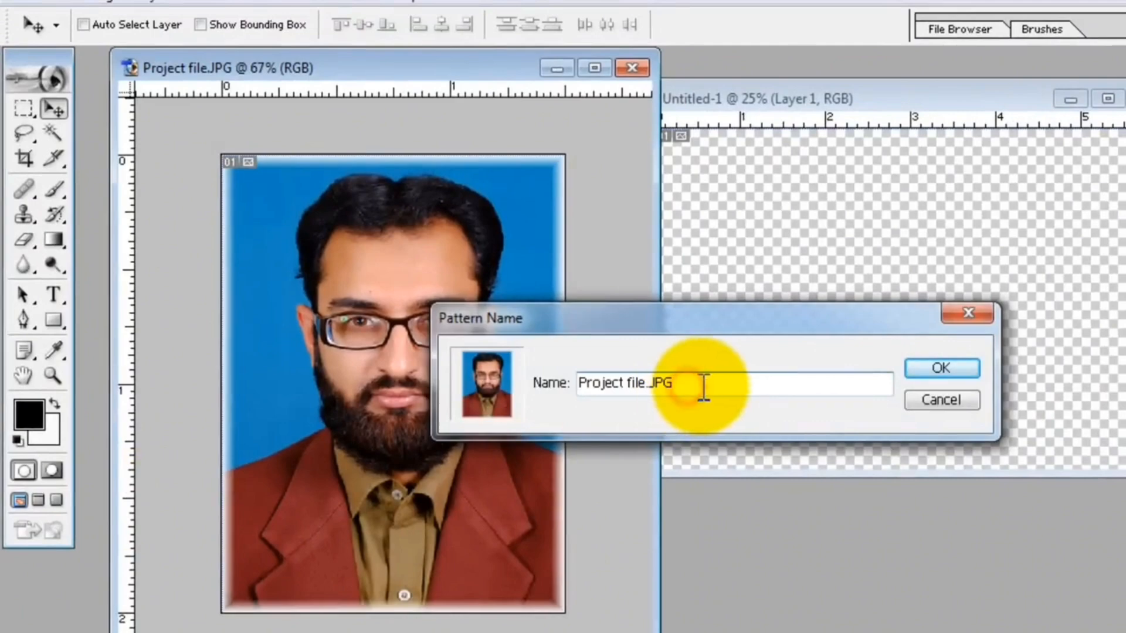
left_click_drag(704, 387, 536, 390)
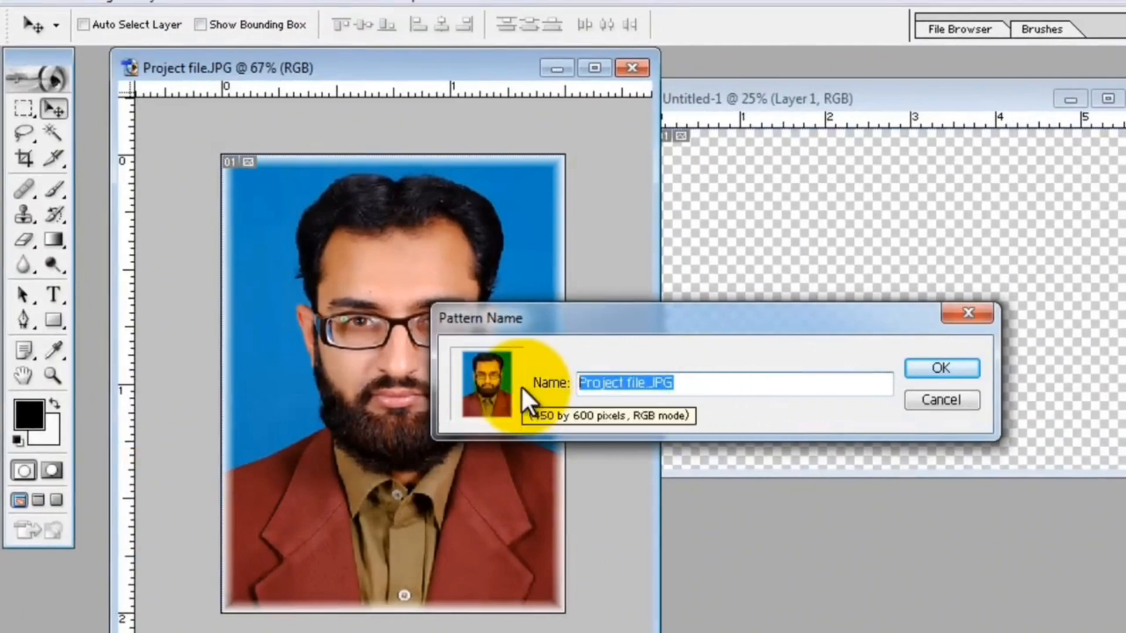
type("12")
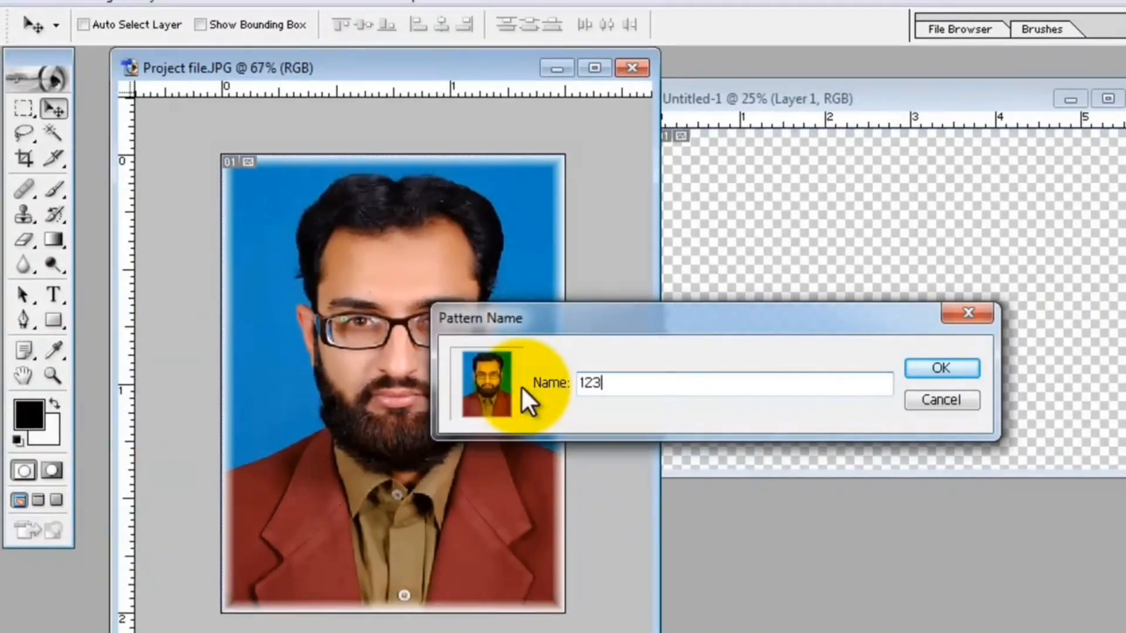
type("3")
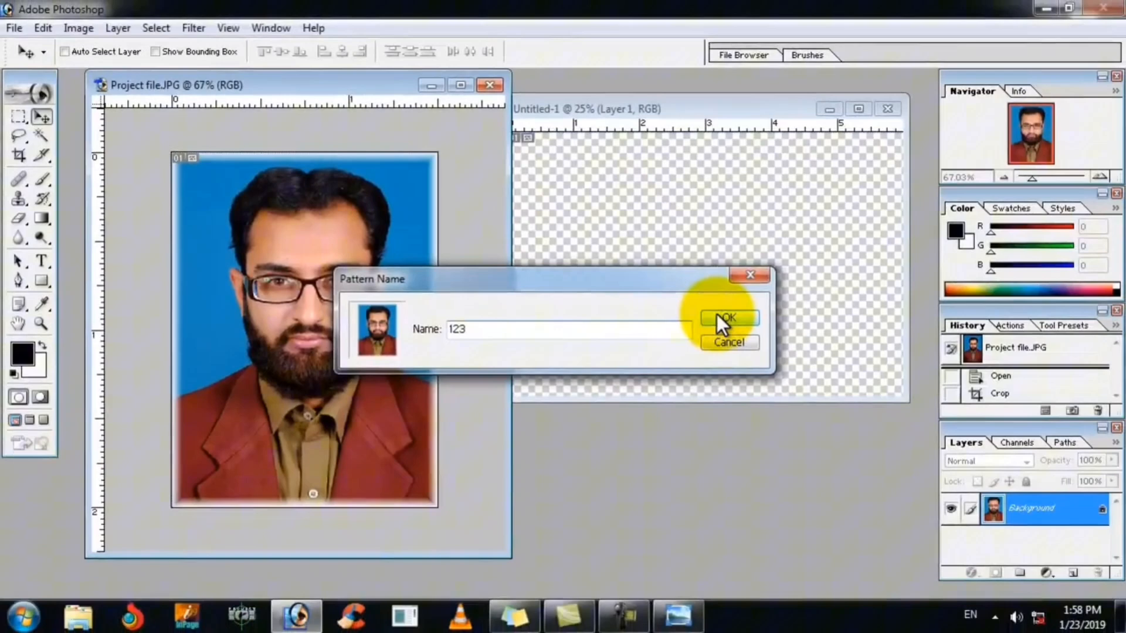
left_click(941, 368)
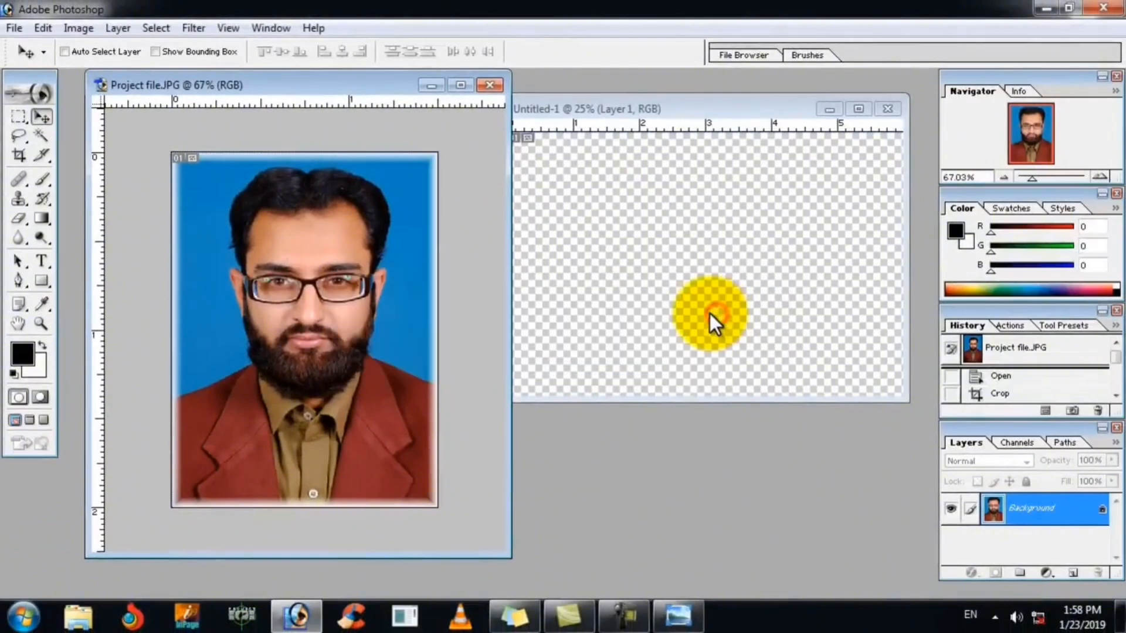
Fill the blank landscape sheet with the custom pattern 123, using Normal mode at 100% opacity
left_click_drag(426, 257, 586, 205)
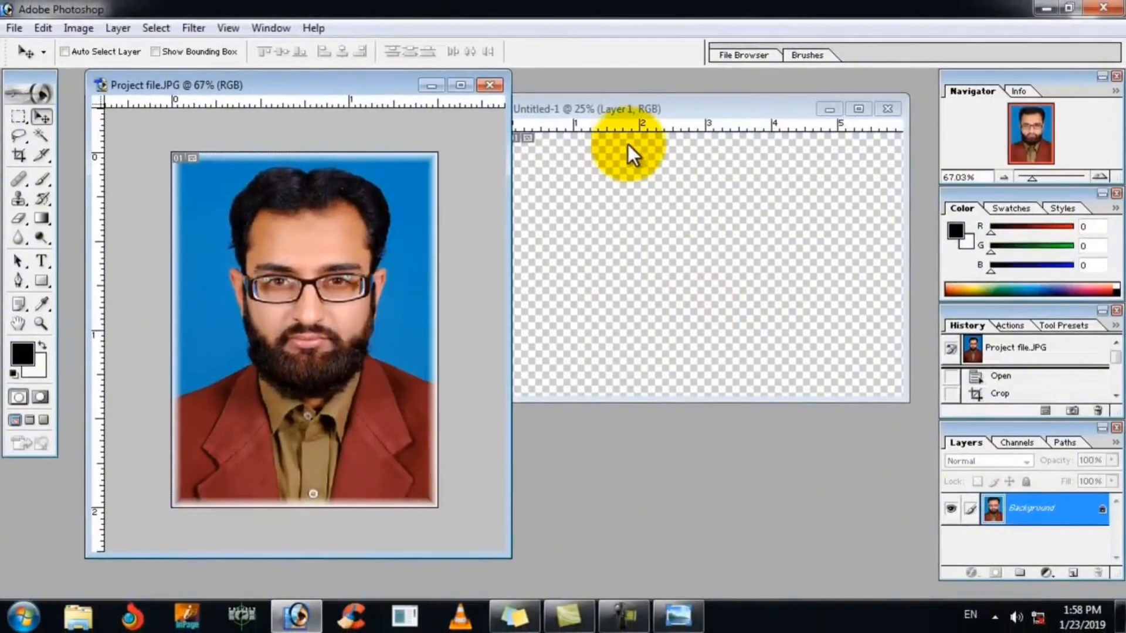
left_click_drag(632, 110, 613, 111)
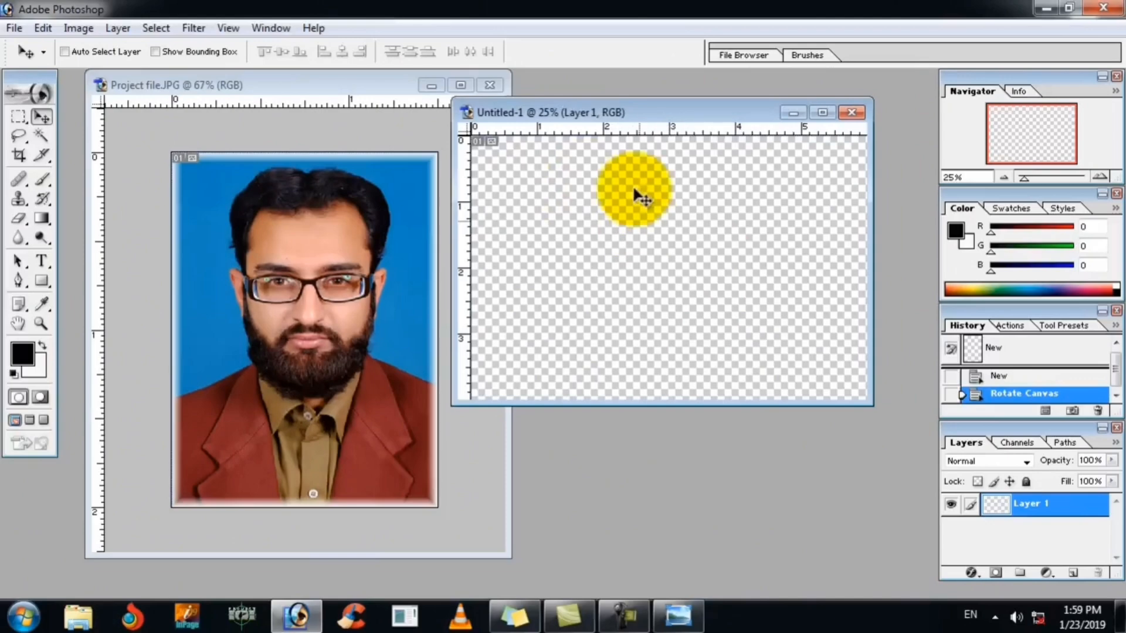
left_click_drag(633, 113, 624, 115)
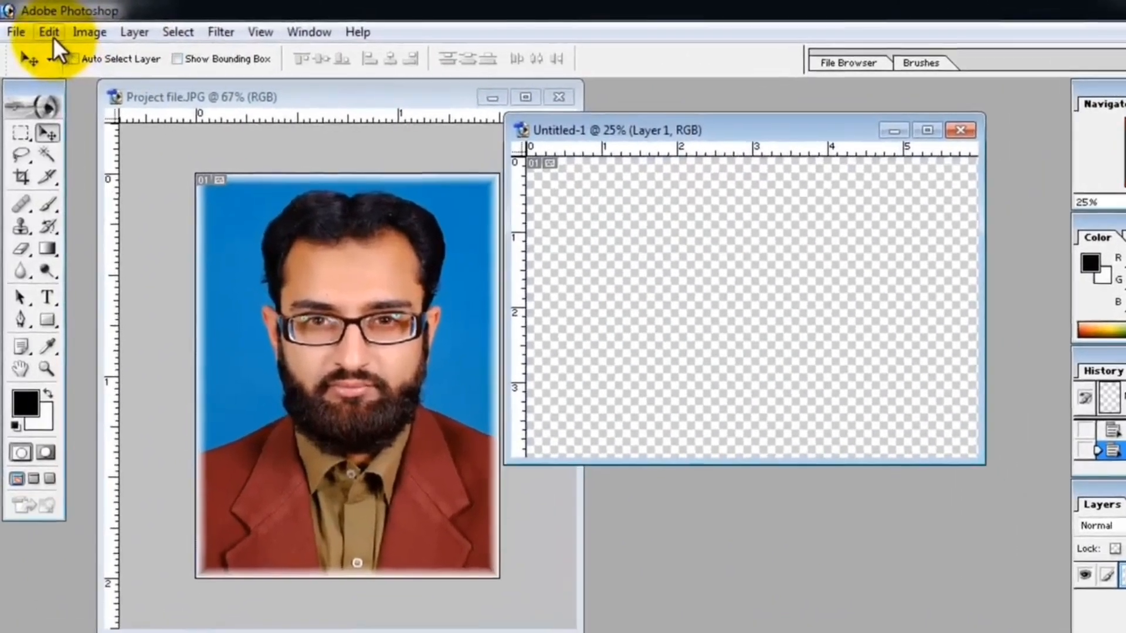
left_click(52, 37)
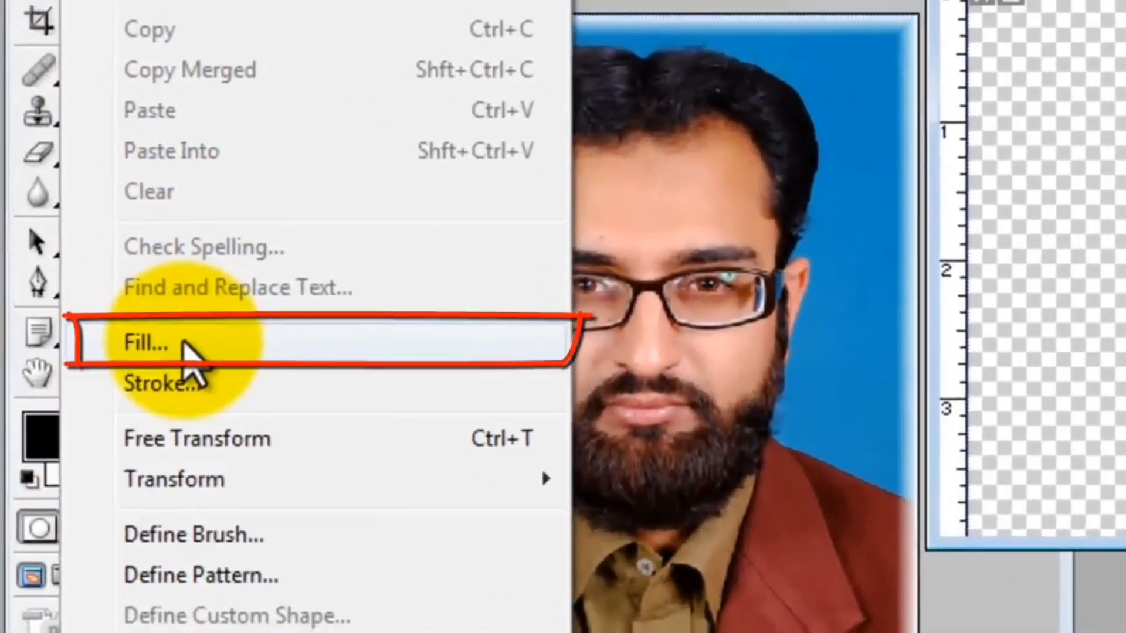
left_click(185, 346)
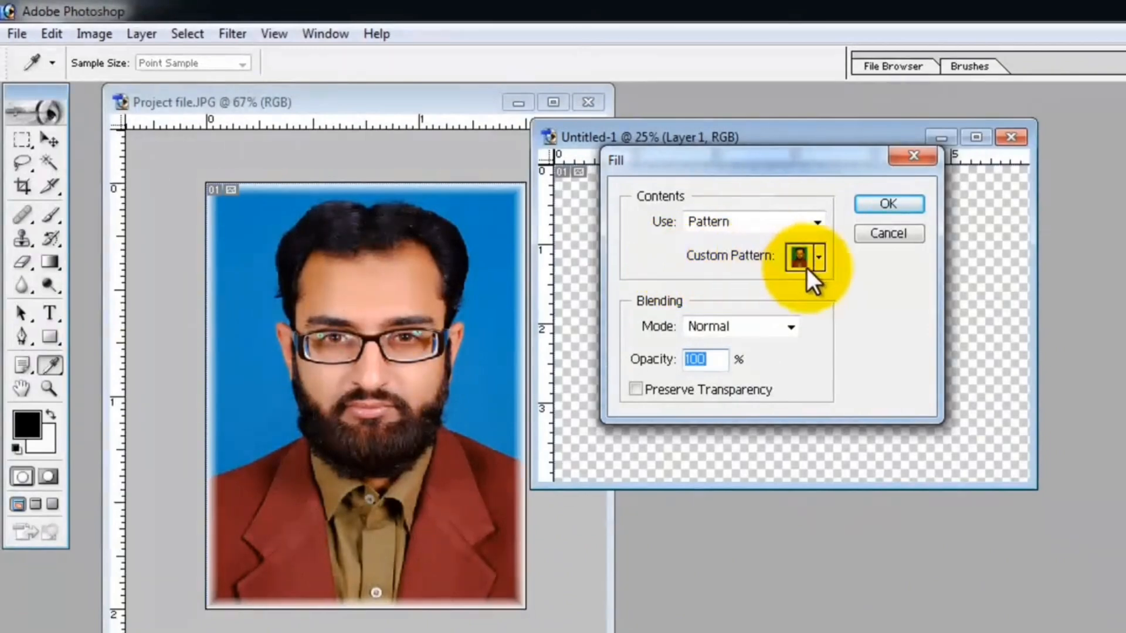
left_click(819, 258)
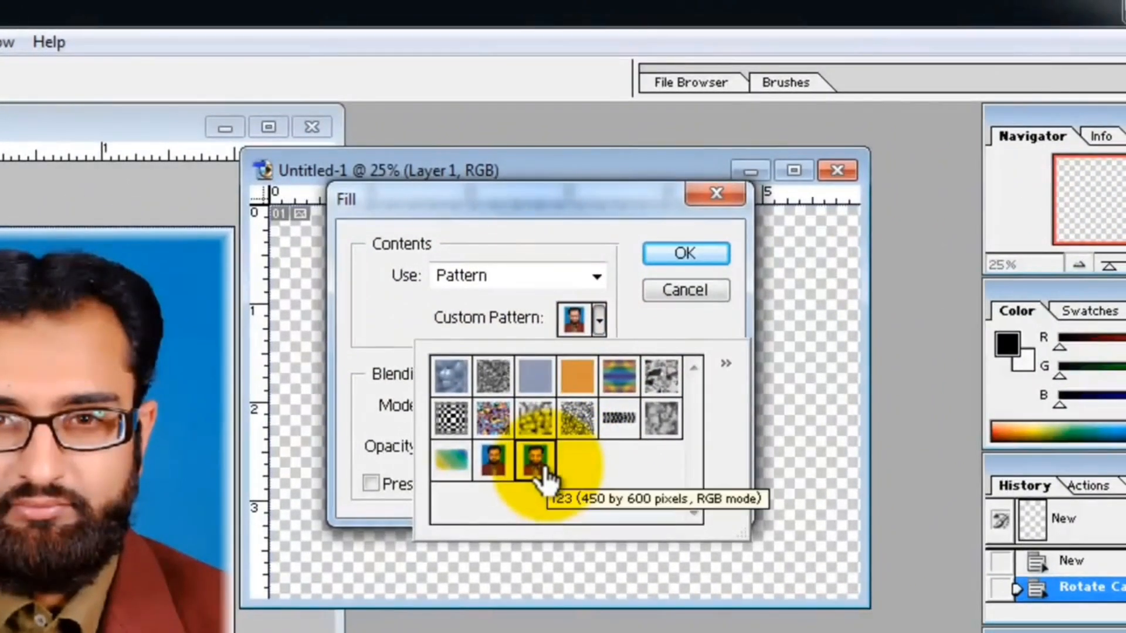
mouse_move(542, 467)
left_mouse_down()
mouse_move(563, 510)
mouse_move(545, 487)
left_mouse_up()
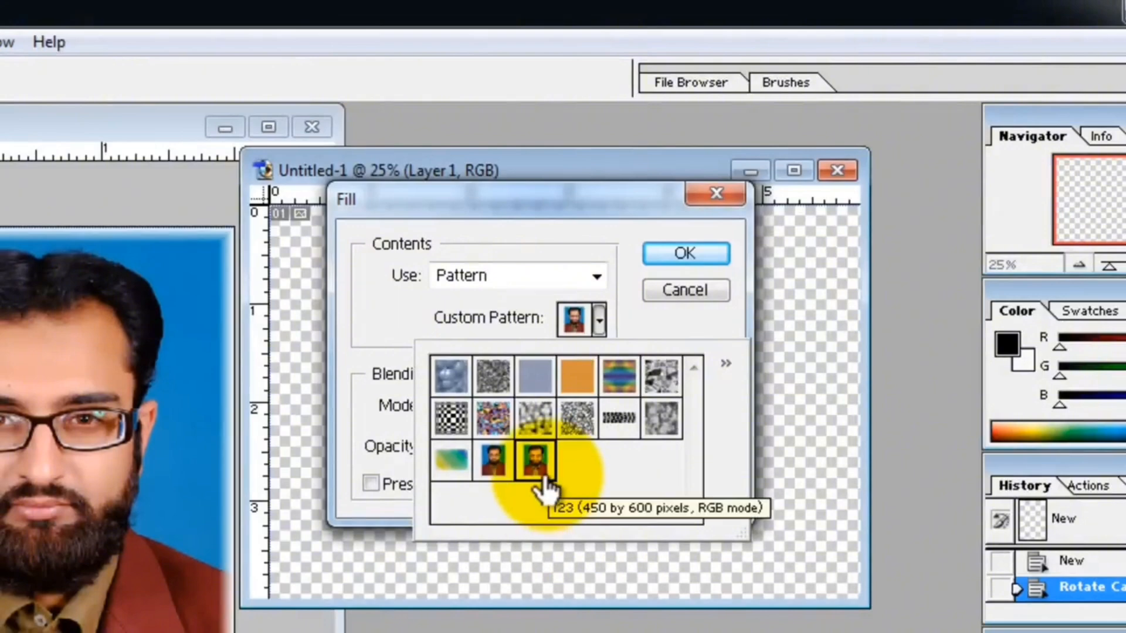
left_click(680, 252)
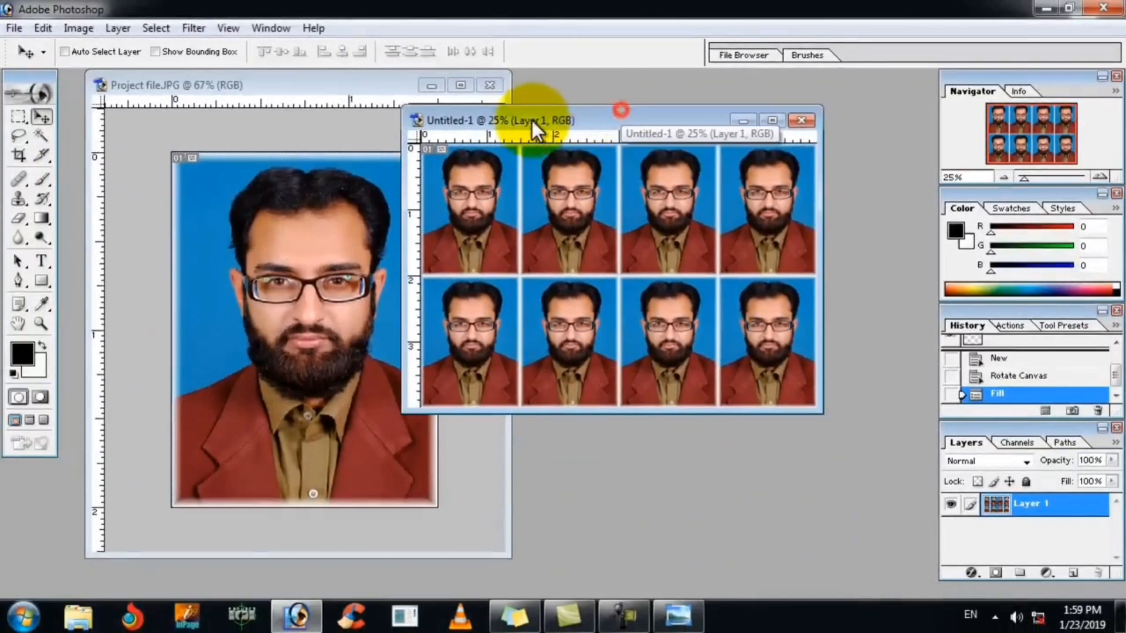
Enlarge the filled sheet's window and magnify it to 33.3% to inspect the whole page of photos
left_click_drag(533, 121, 393, 130)
left_click_drag(631, 419, 887, 537)
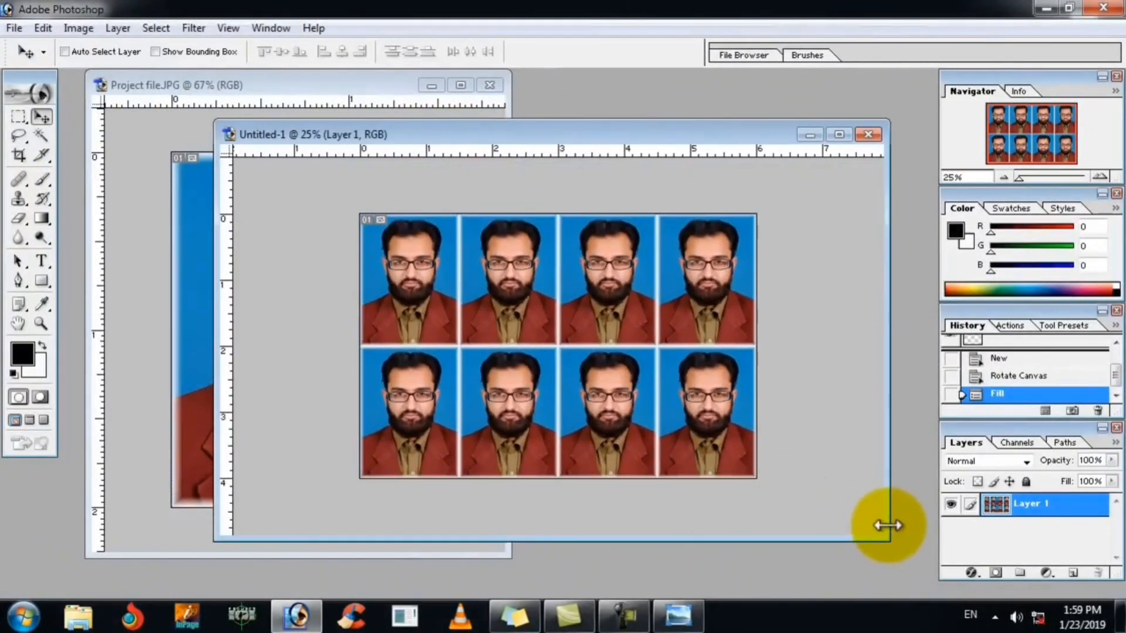
key("ctrl+plus")
left_click_drag(528, 125, 448, 117)
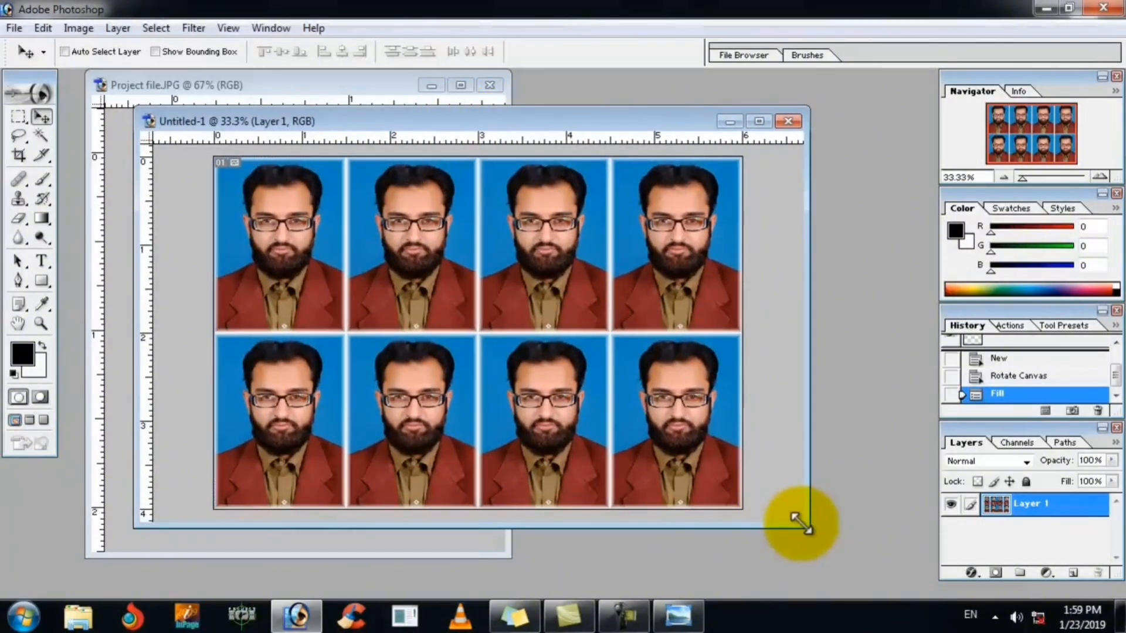
left_click_drag(808, 528, 886, 579)
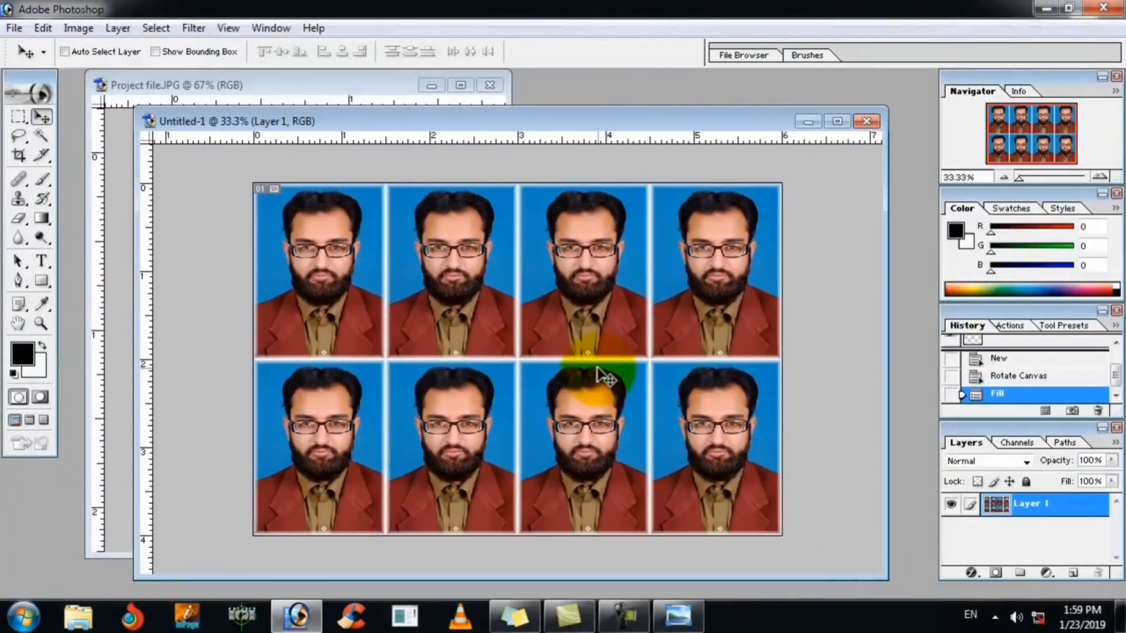